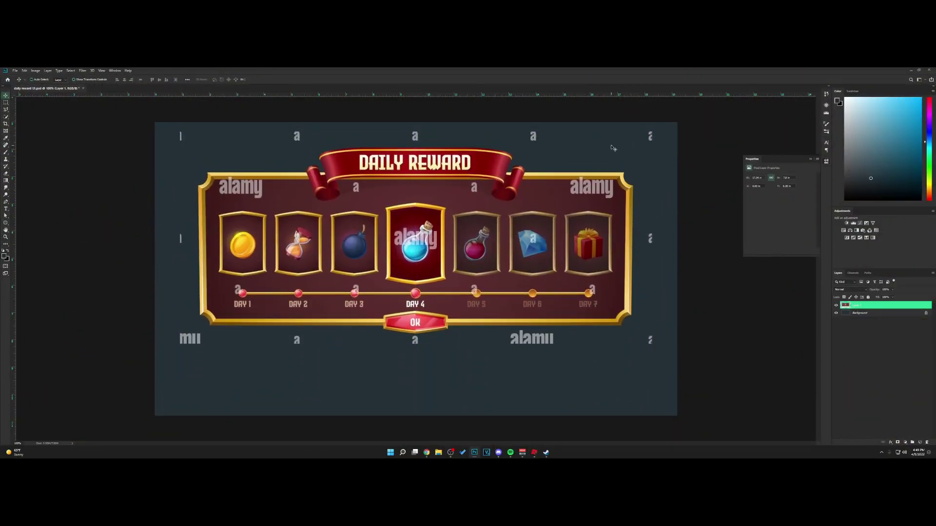
Scale down the Daily Reward reference image and position it centred in the upper half of the canvas
key("ctrl+t")
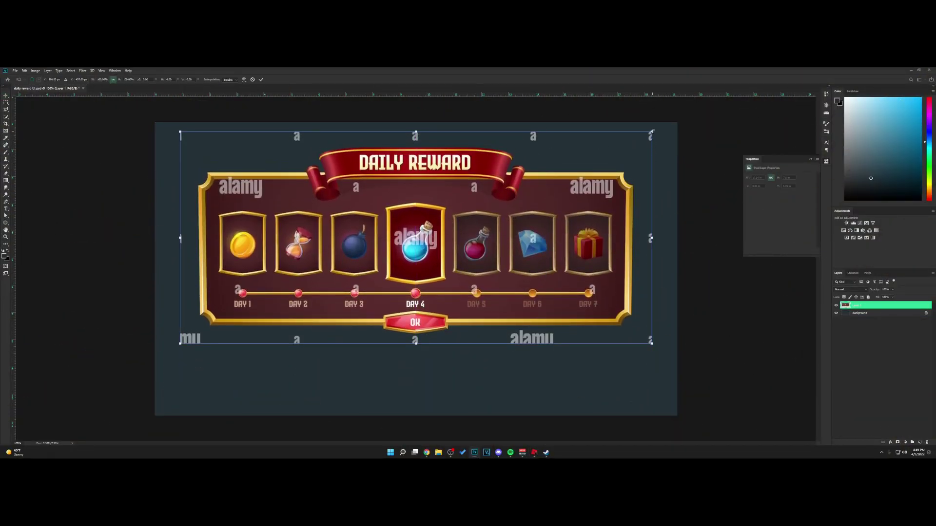
left_click_drag(652, 132, 590, 151)
key("Return")
left_click_drag(523, 222, 473, 190)
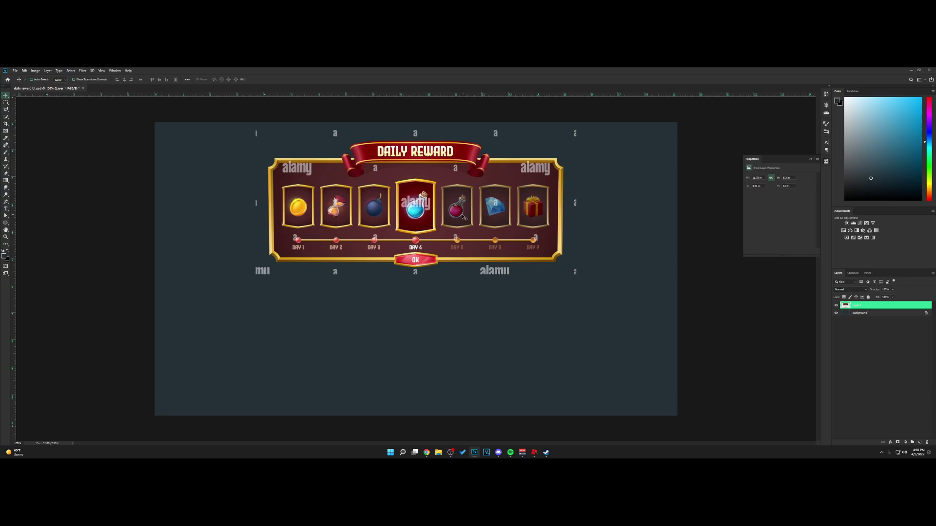
left_click_drag(457, 175, 463, 222)
key("ctrl+z")
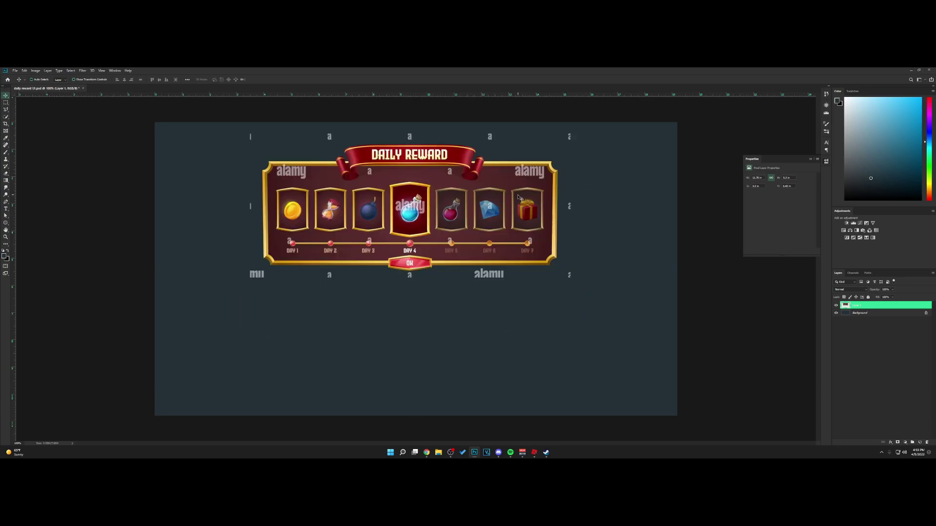
Add a new layer with a vertical guide through the reference panel's centre, and reset the colours to black and white
left_click(920, 442)
left_click_drag(13, 170, 415, 185)
key("p")
key("d")
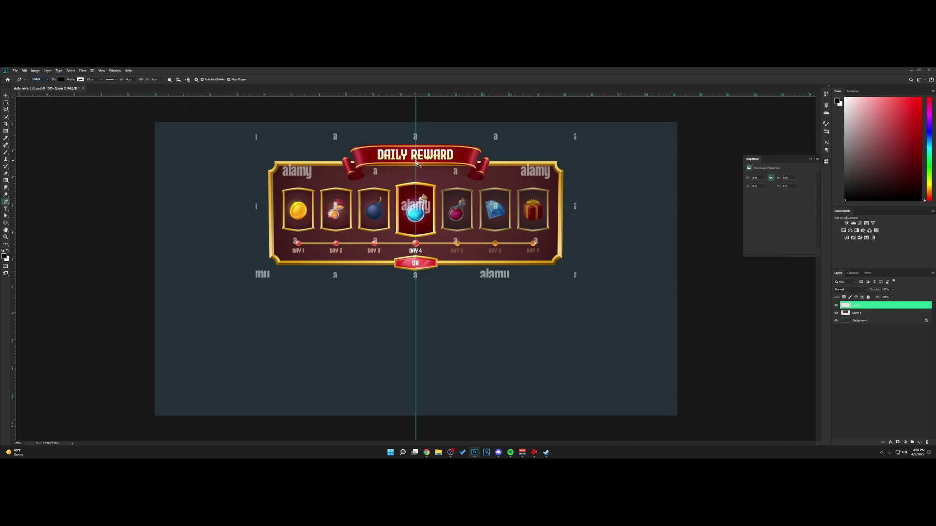
Trace the panel's upper-left quarter with its notched corner as a black Pen shape, using a horizontal guide through the middle, and hide the guides
left_click(276, 164)
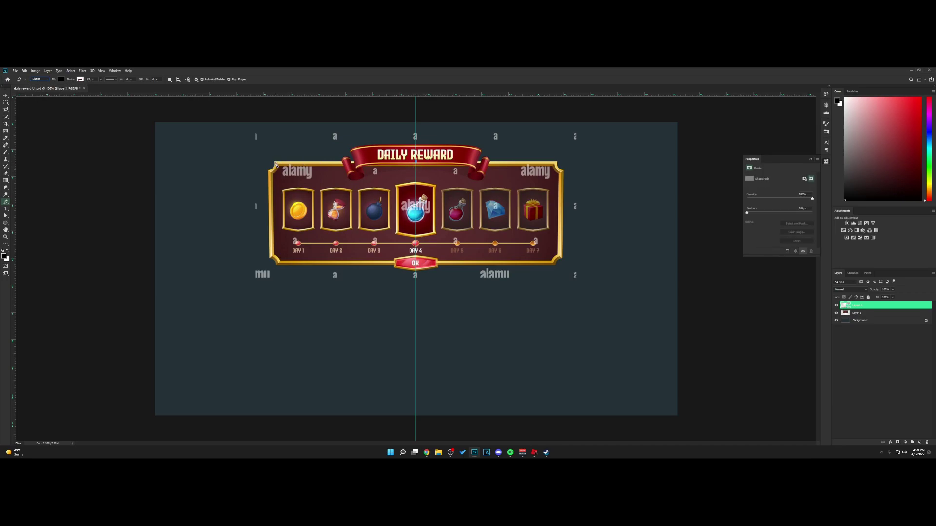
left_click(275, 162)
left_click_drag(268, 170, 260, 171)
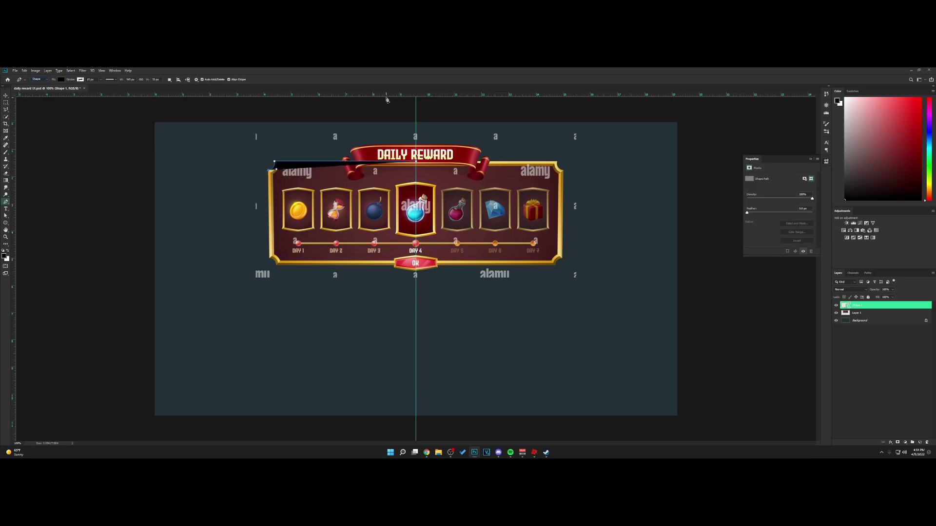
left_click_drag(391, 95, 399, 213)
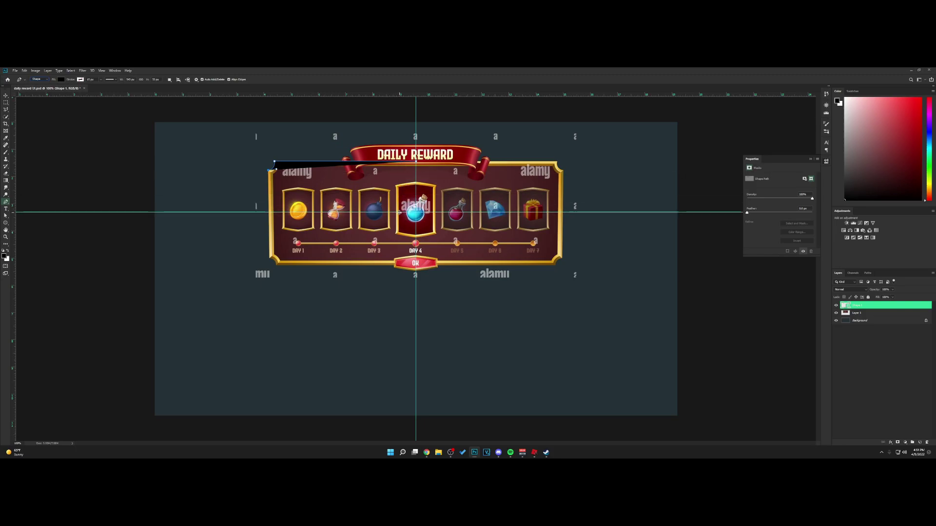
left_click(270, 213)
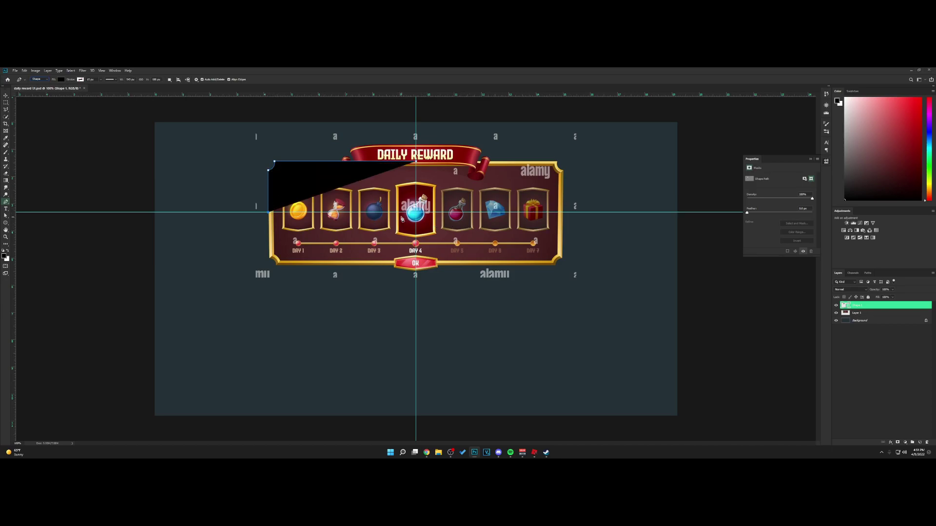
left_click(416, 213)
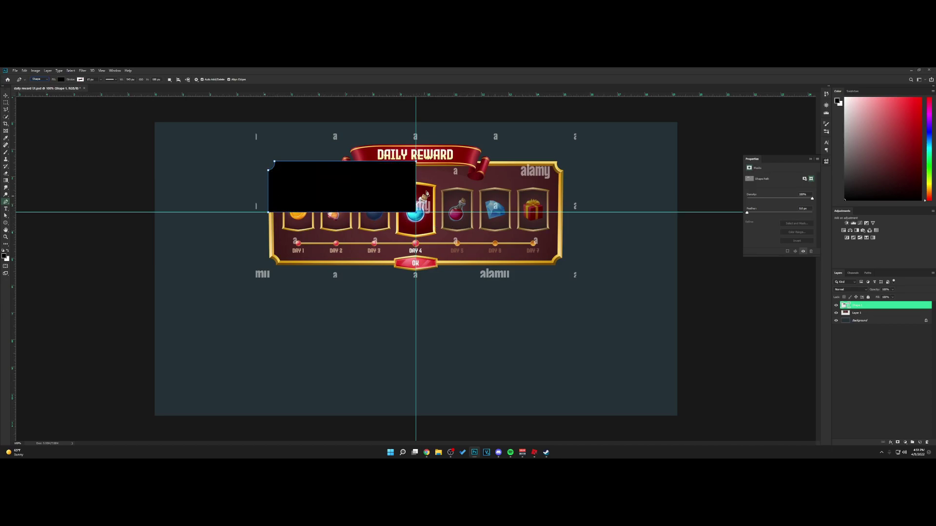
left_click(416, 161)
left_click(6, 95)
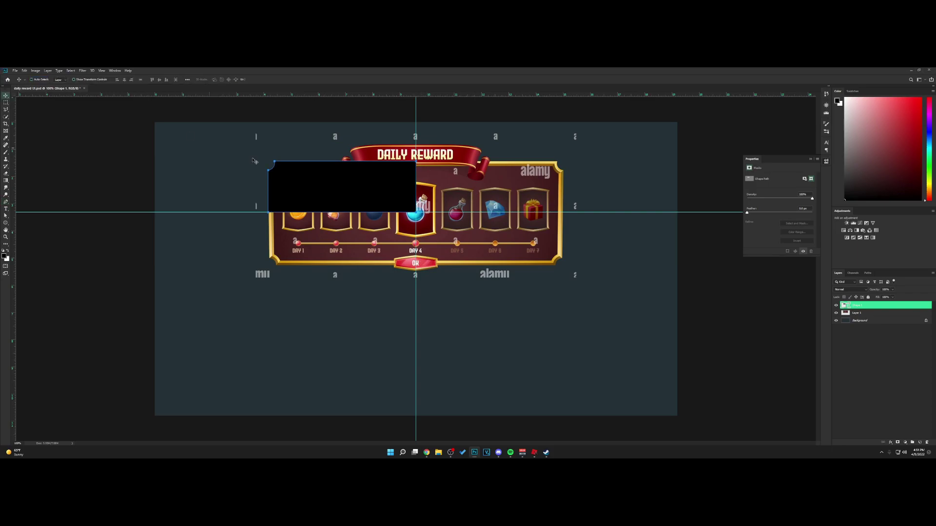
key("ctrl+;")
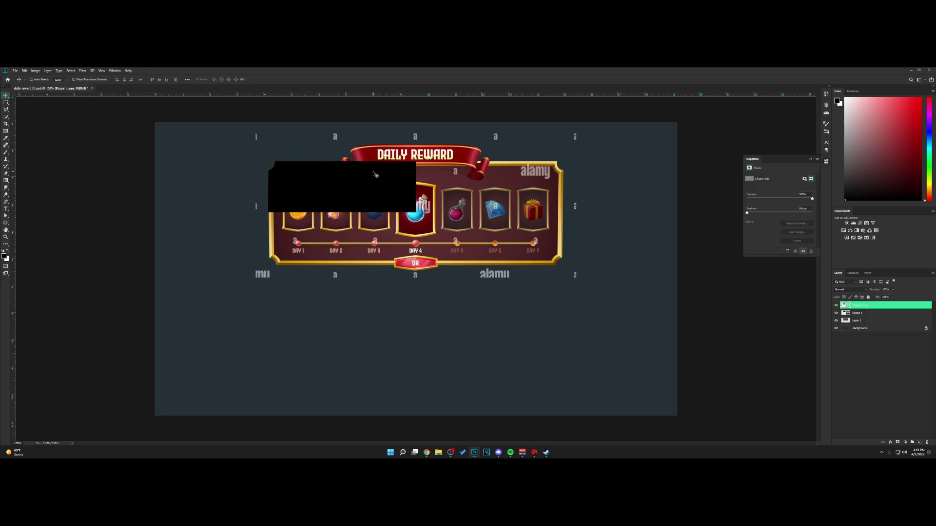
Duplicate the quarter shape, flip the copy vertically and join it underneath to complete the panel's left half
left_click_drag(375, 174, 381, 251, "alt+shift")
key("ctrl+t")
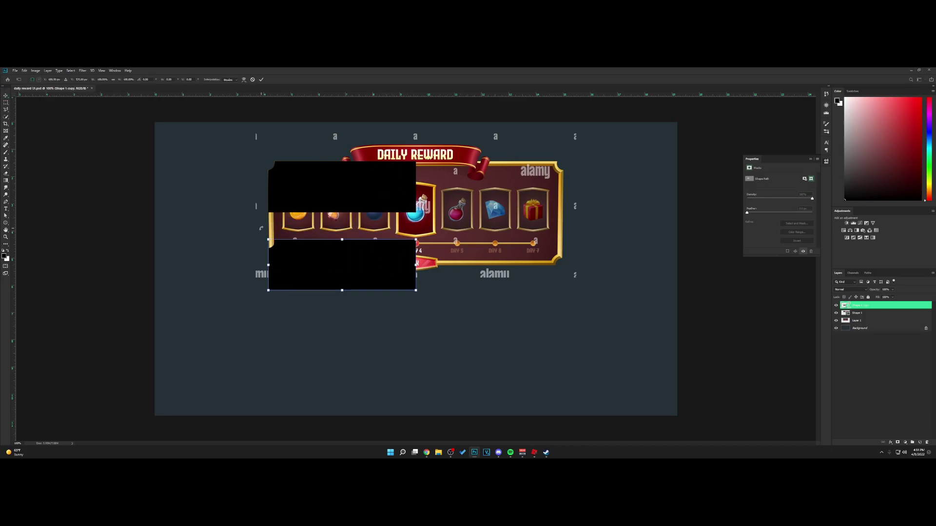
right_click(374, 267)
left_click(396, 338)
key("Return")
left_click_drag(409, 263, 412, 236)
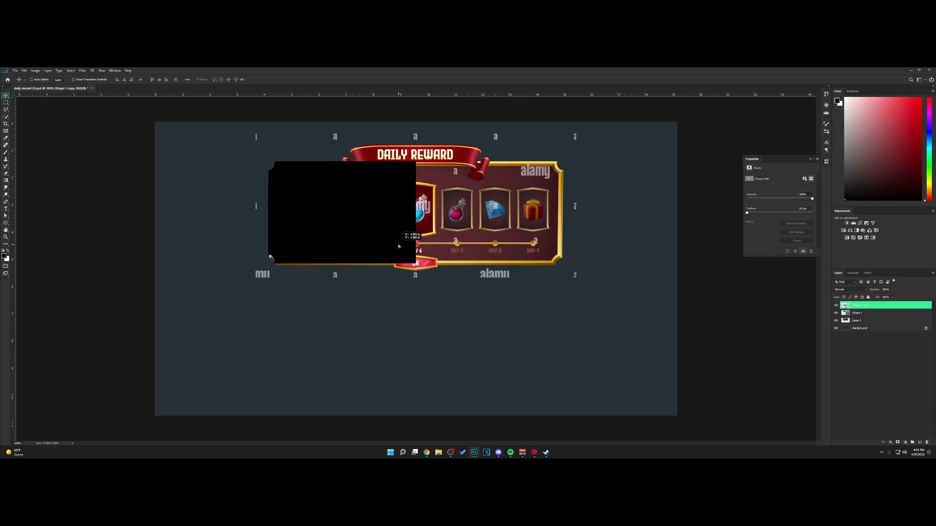
Duplicate both left quarter shapes, flip the copies horizontally and align them as the panel's right half
left_click(859, 313, "shift")
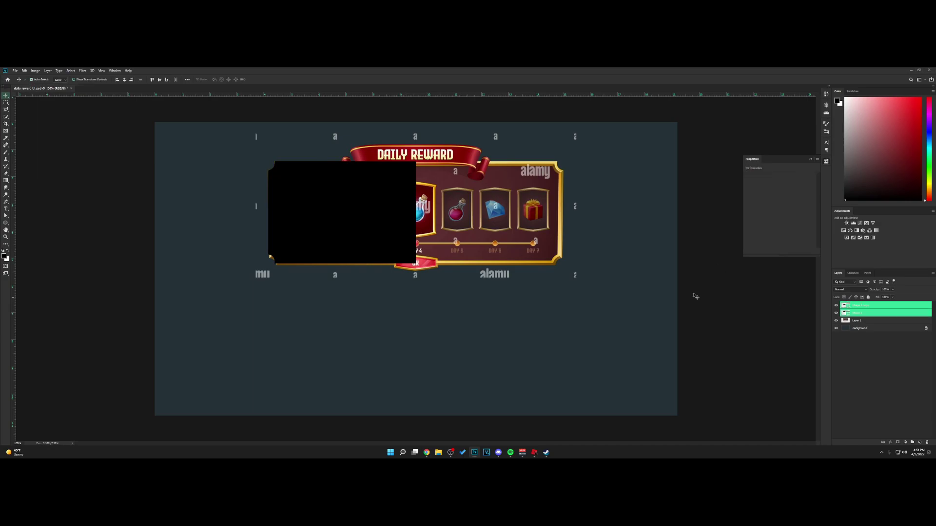
key("ctrl+j")
left_click_drag(396, 221, 578, 228)
key("ctrl+t")
right_click(540, 215)
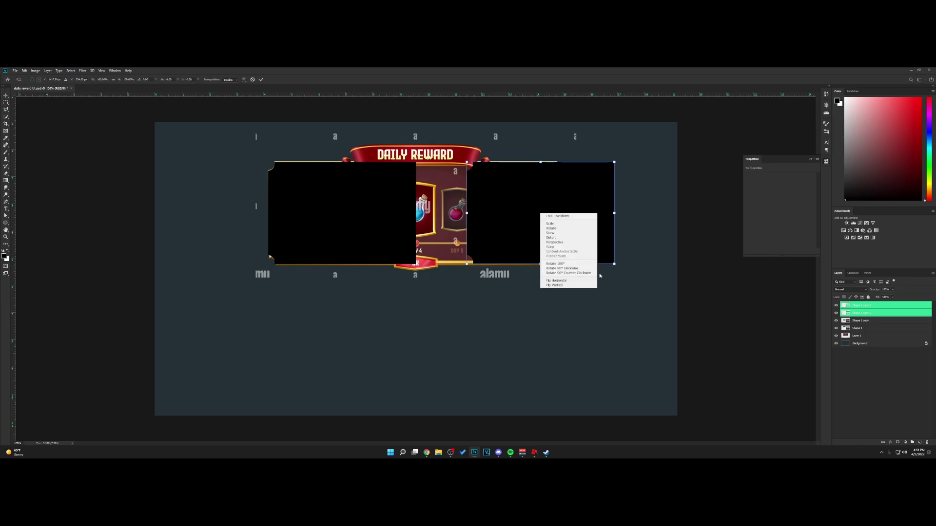
left_click(556, 279)
key("Return")
left_click_drag(587, 253, 537, 247)
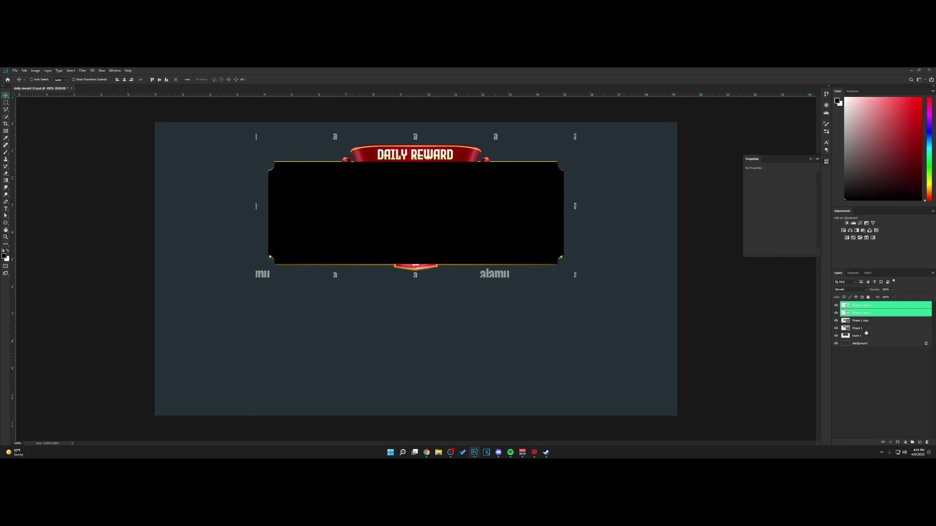
Move all four quarter shapes together below the reference image and group them
left_click(858, 328)
left_click(860, 305, "shift")
left_click_drag(532, 206, 553, 311)
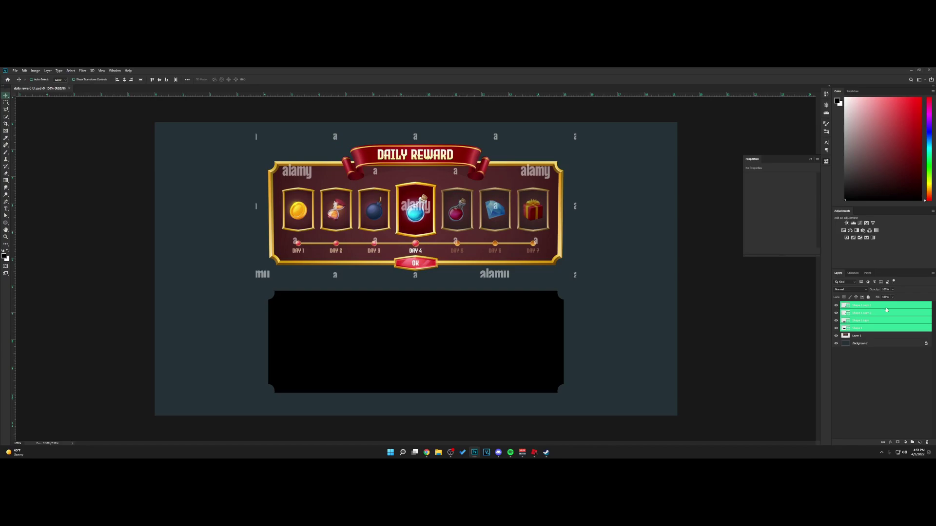
key("ctrl+g")
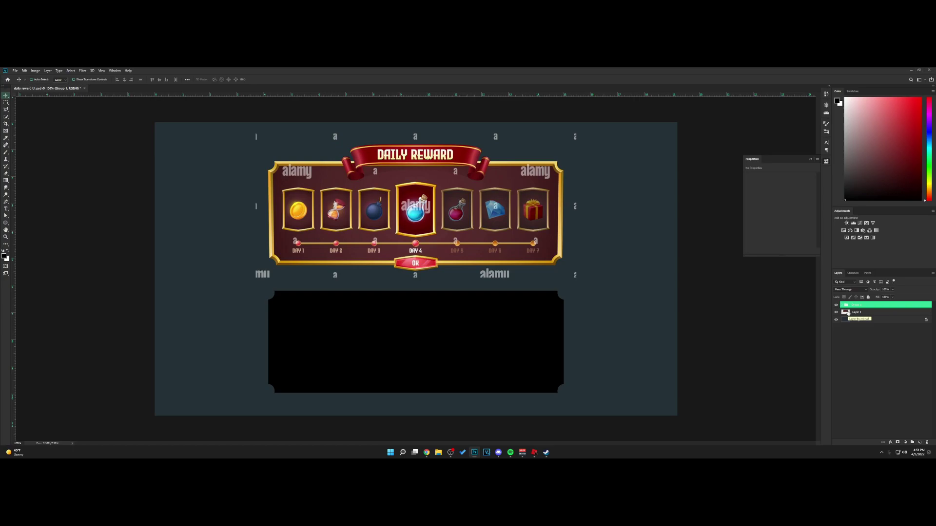
Duplicate the panel shape group and convert the copy to a smart object
key("ctrl+j")
right_click(861, 306)
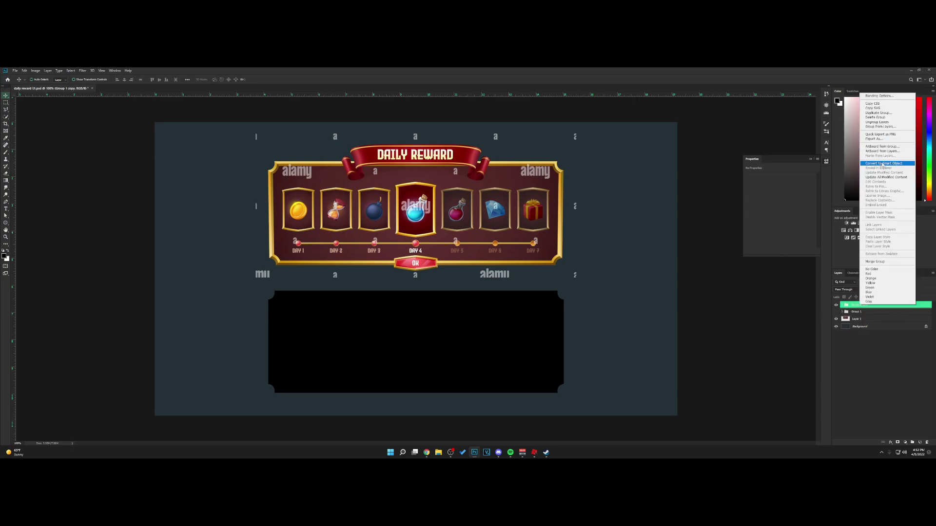
left_click(883, 164)
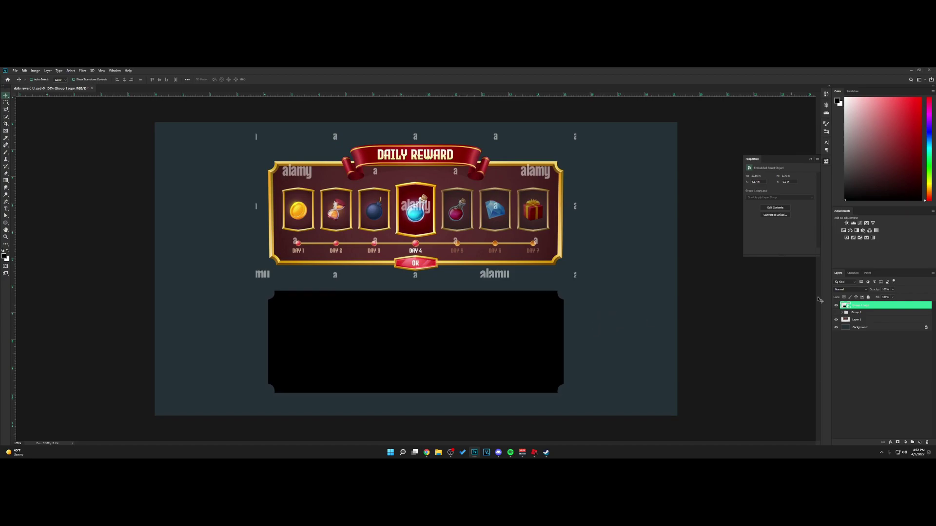
Duplicate the panel smart object and hide the upper copy
right_click(867, 306)
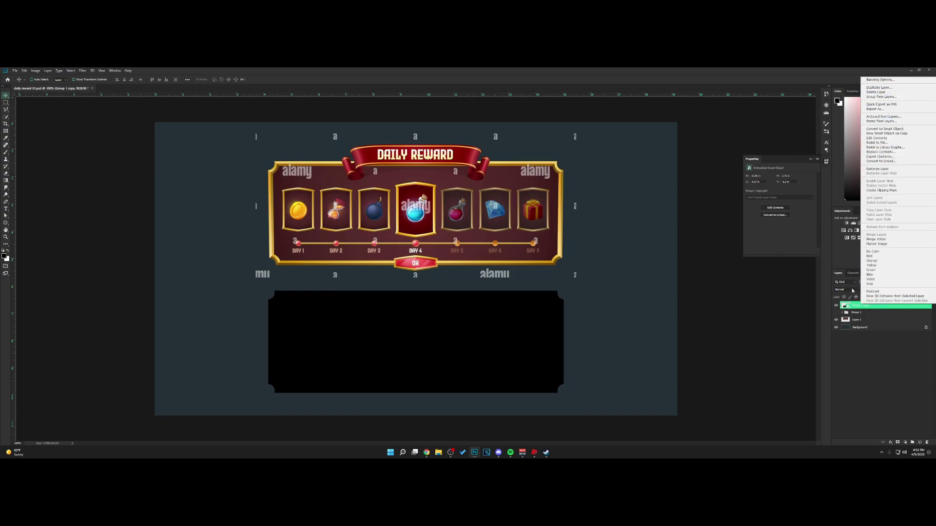
left_click(851, 305)
key("ctrl+j")
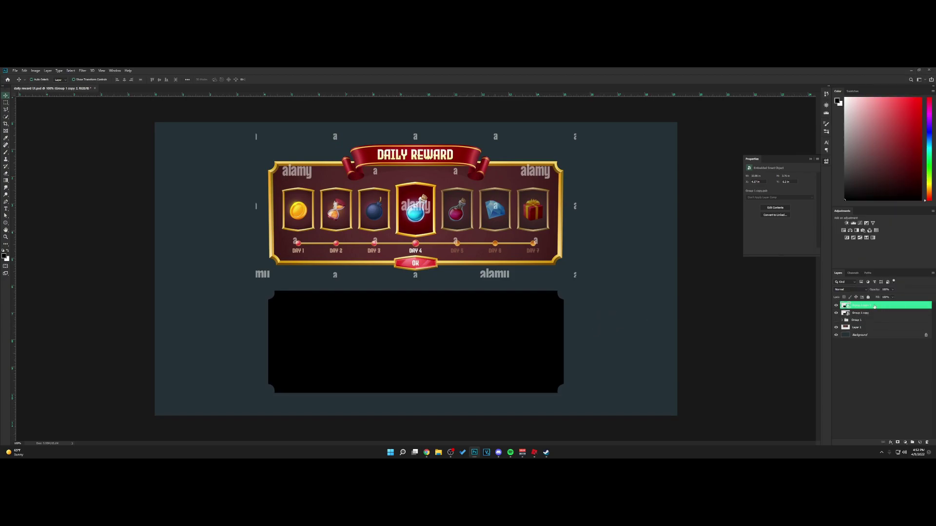
left_click(836, 306)
Add a Color Overlay to the lower panel smart object, using the dark maroon sampled from the reference panel's background
right_click(867, 313)
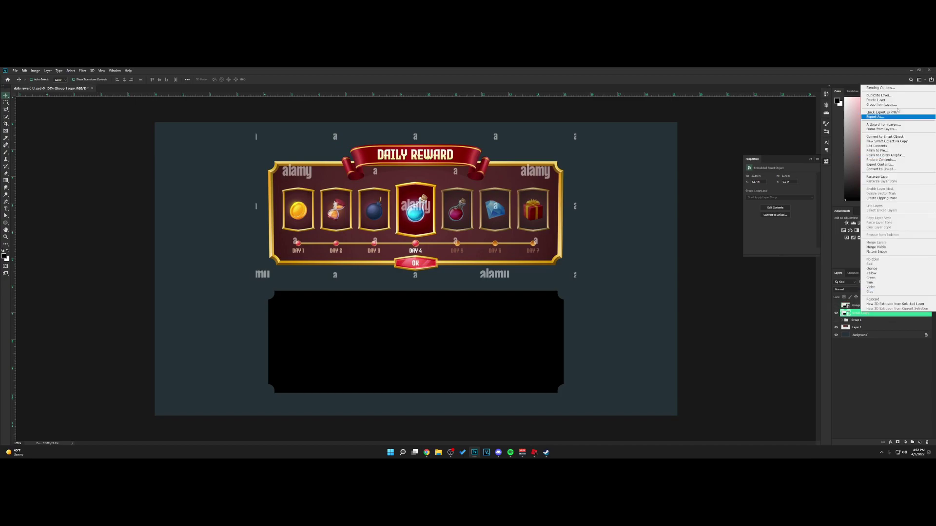
left_click(887, 89)
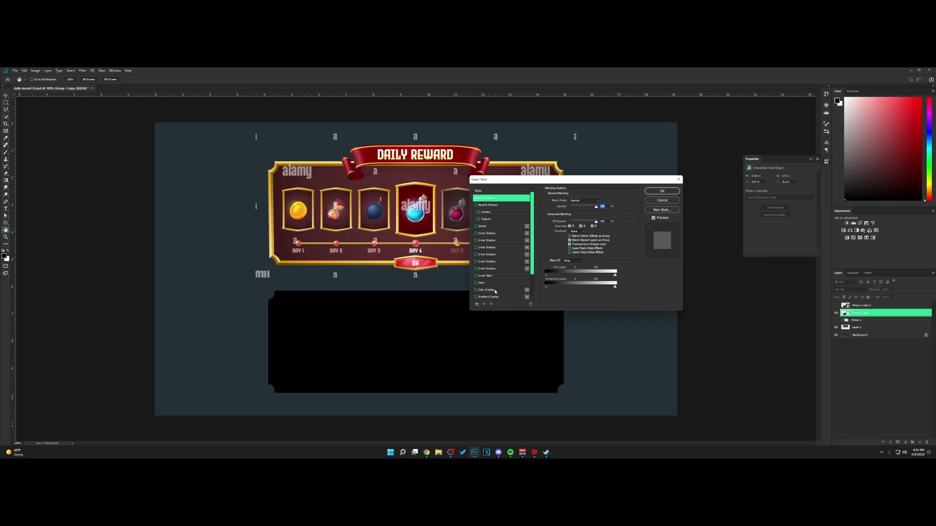
left_click(494, 290)
left_click_drag(605, 180, 698, 216)
left_click(692, 237)
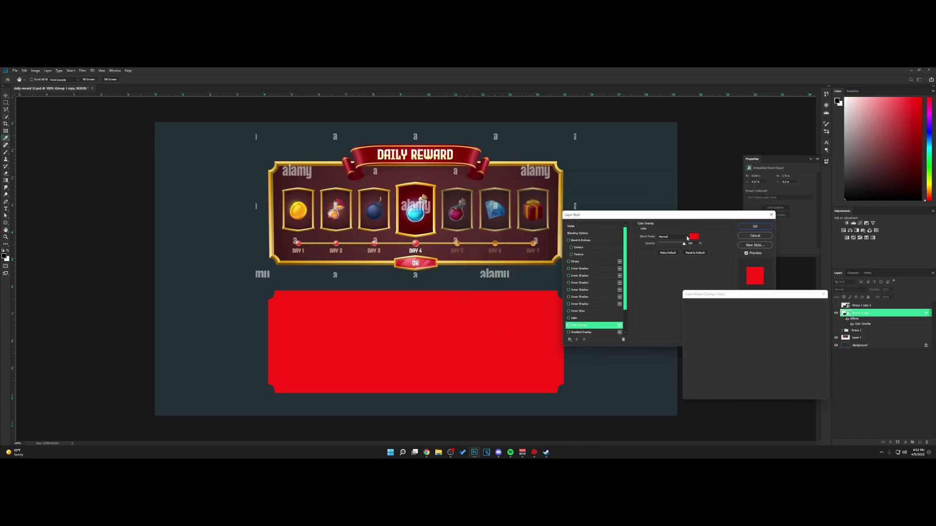
left_click(396, 195)
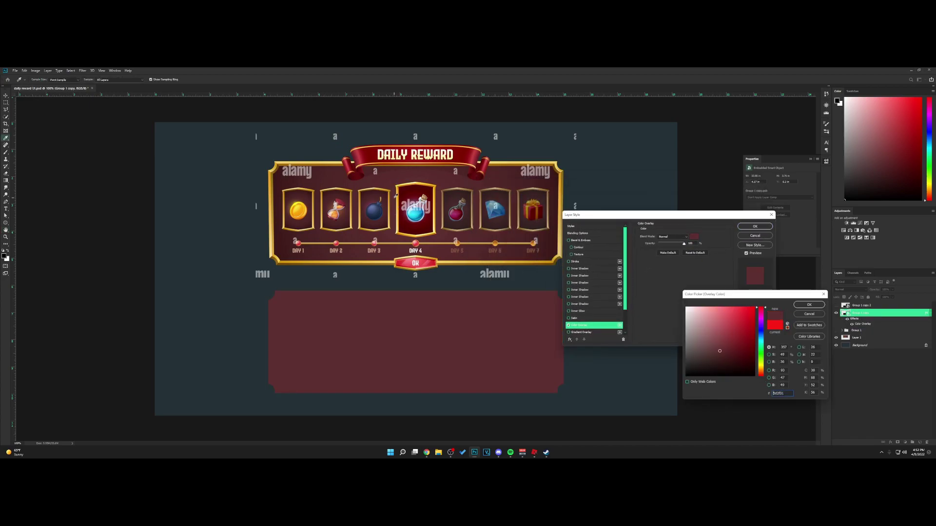
left_click(808, 304)
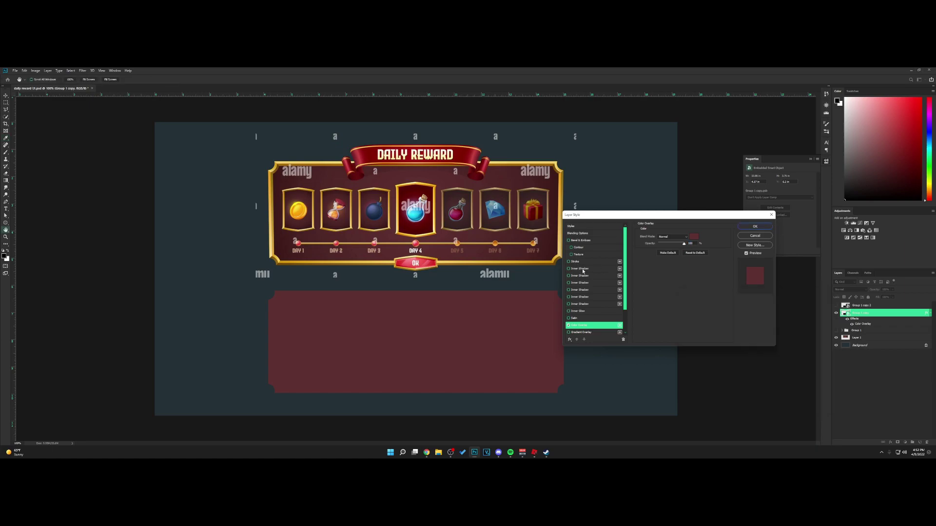
Add an Inner Shadow to the panel in Normal blend mode with 100% opacity and black colour
left_click(583, 269)
left_click(672, 237)
left_click(680, 244)
left_click_drag(680, 243, 686, 244)
left_click(694, 237)
left_click_drag(706, 360, 685, 376)
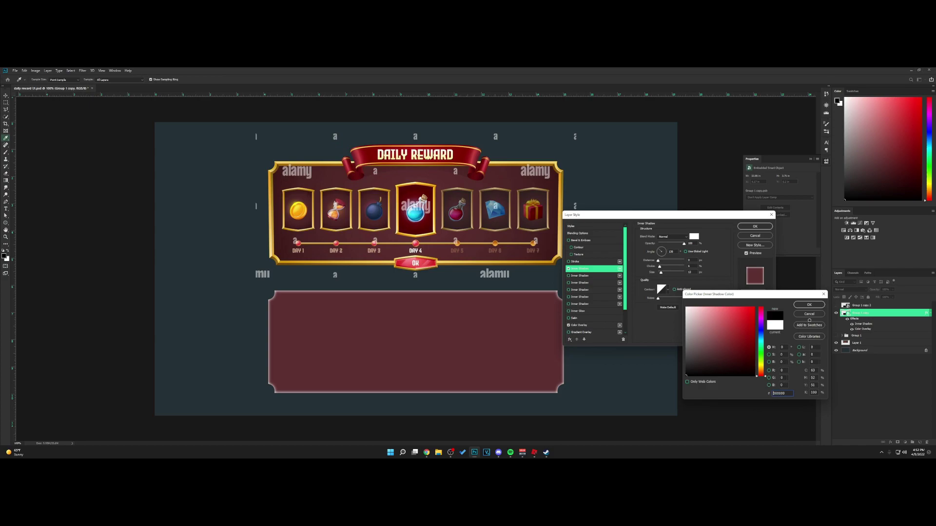
left_click(809, 305)
Adjust the inner shadow's distance, size and opacity for a wide, soft edge, and try the Overlay blend mode
left_click_drag(658, 261, 662, 260)
left_click_drag(659, 266, 666, 244)
left_click(668, 238)
left_click(673, 303)
left_click_drag(672, 245, 663, 244)
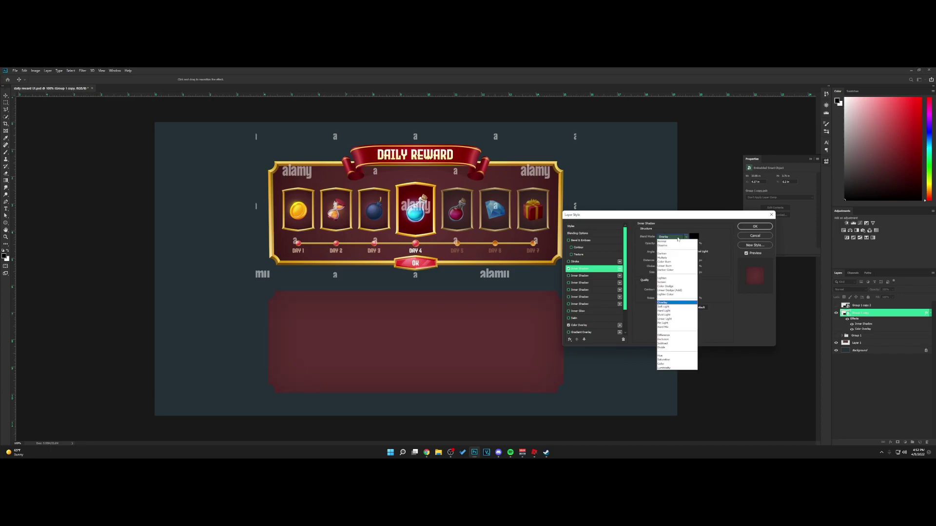
Recolour the inner shadow with a dark maroon based on the reference panel's upper-left corner and apply the layer style
left_click(693, 236)
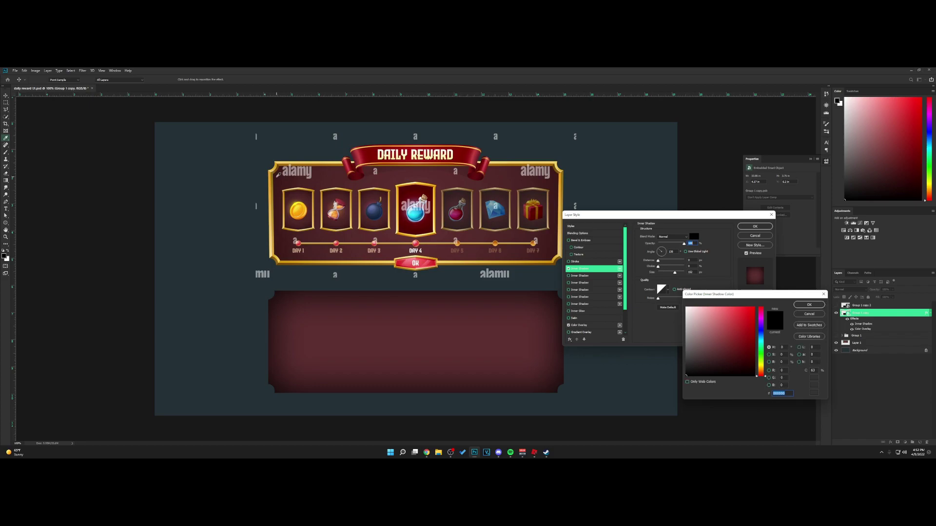
left_click(279, 174)
left_click(275, 174)
left_click(275, 174)
left_click(726, 362)
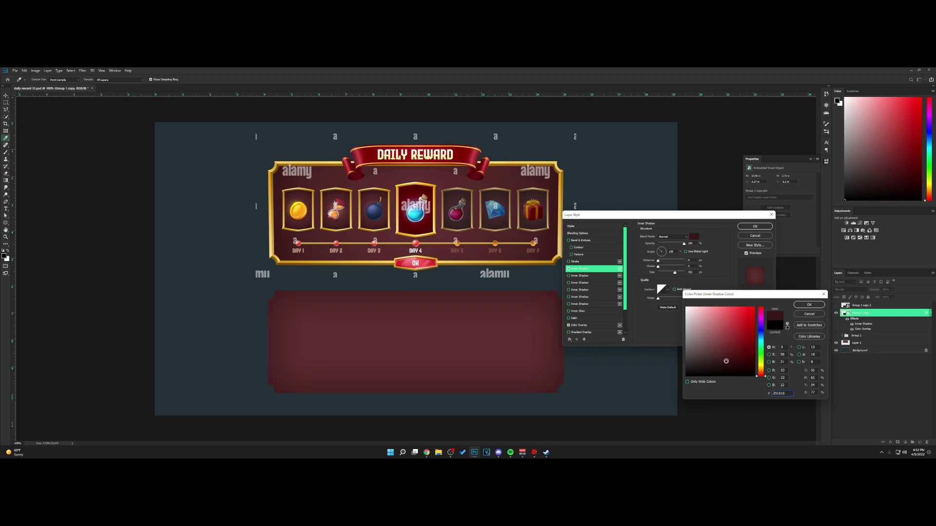
left_click(810, 305)
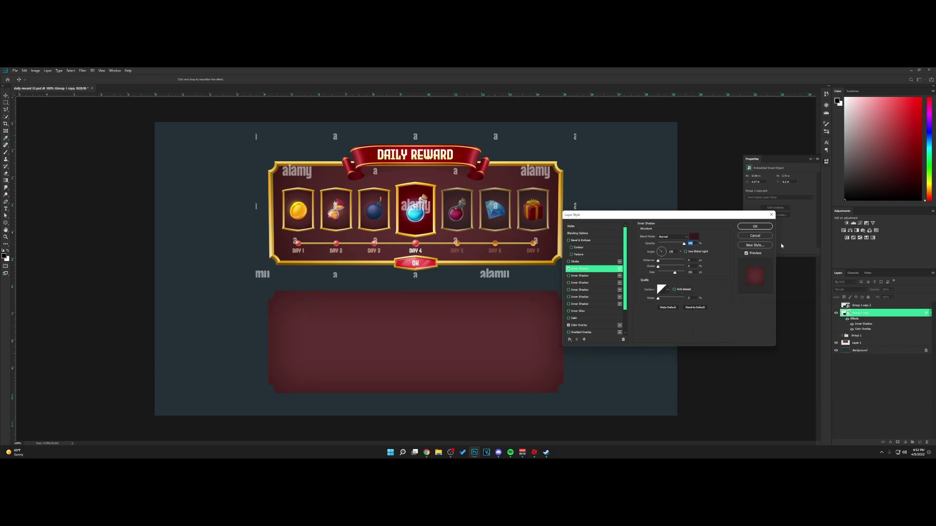
left_click(754, 226)
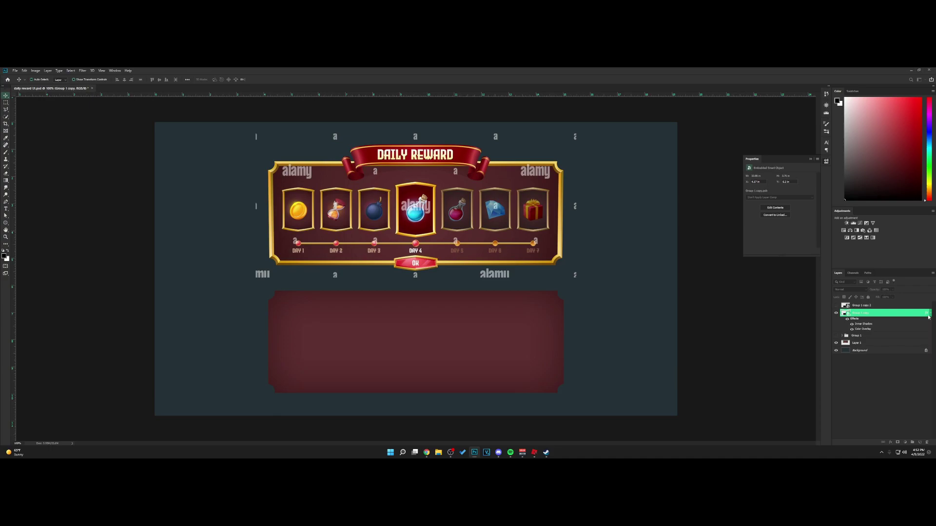
Show the topmost hidden panel copy, rasterize it, and load its outline as a selection
left_click(930, 316)
left_click(836, 305)
left_click(872, 305)
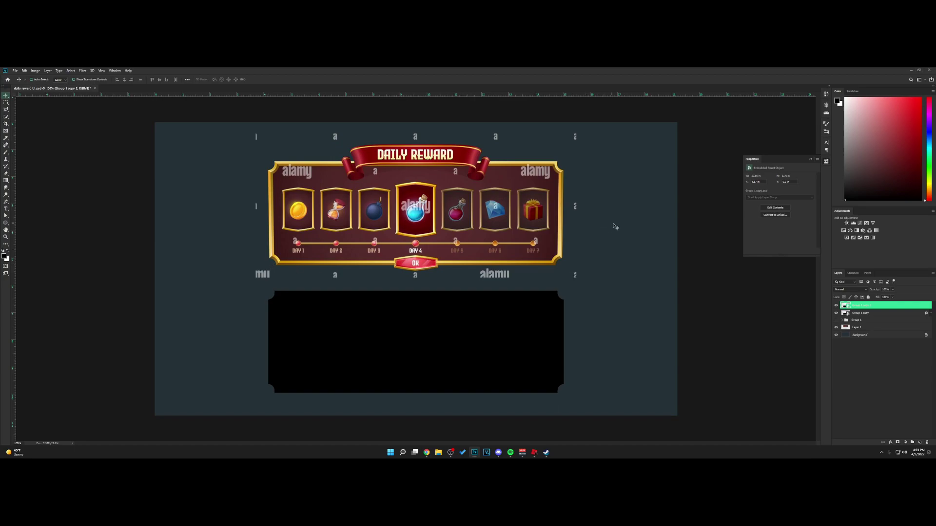
right_click(874, 310)
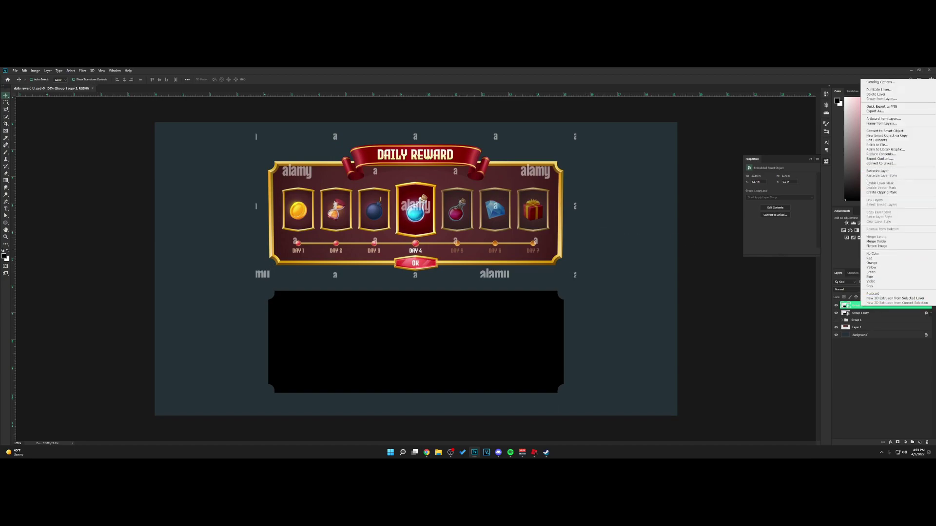
left_click(875, 174)
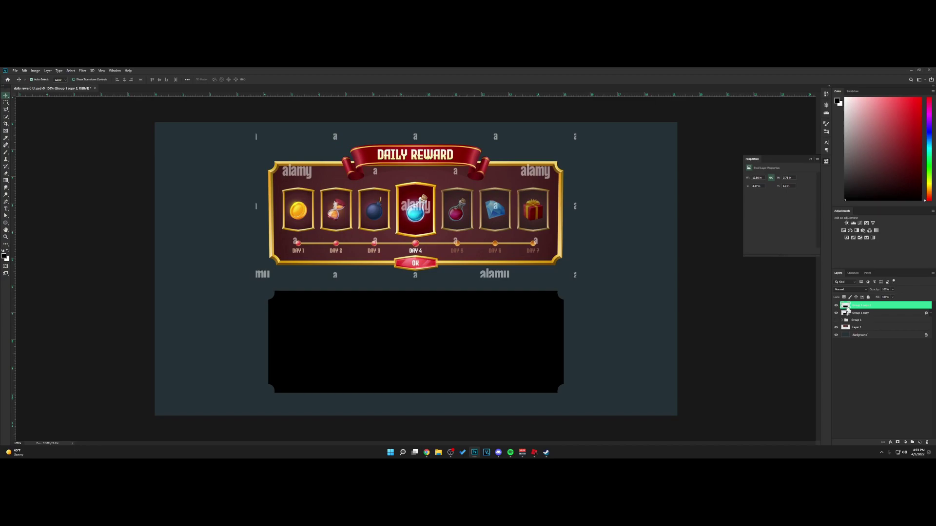
left_click(847, 309, "ctrl")
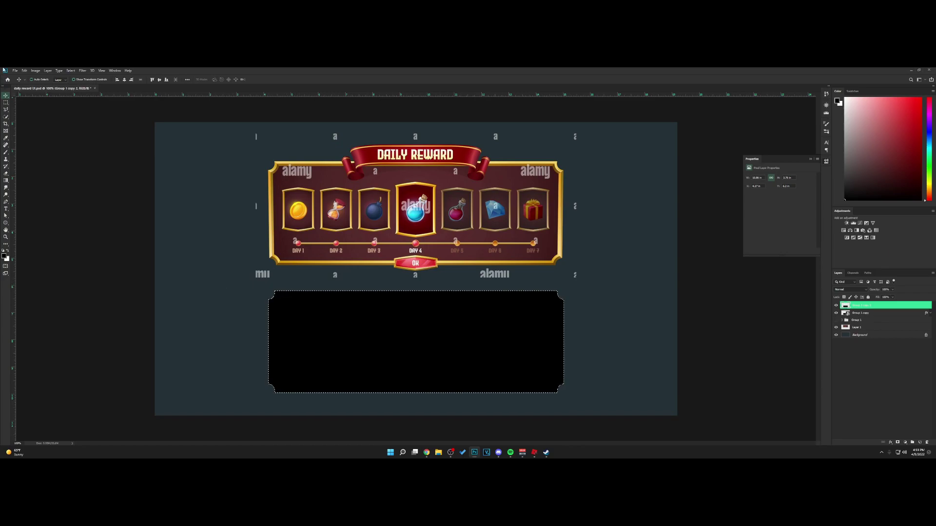
Try contracting the panel-shaped selection by different pixel amounts to judge the frame's thickness
left_click(70, 70)
mouse_move(113, 148)
left_click(137, 164)
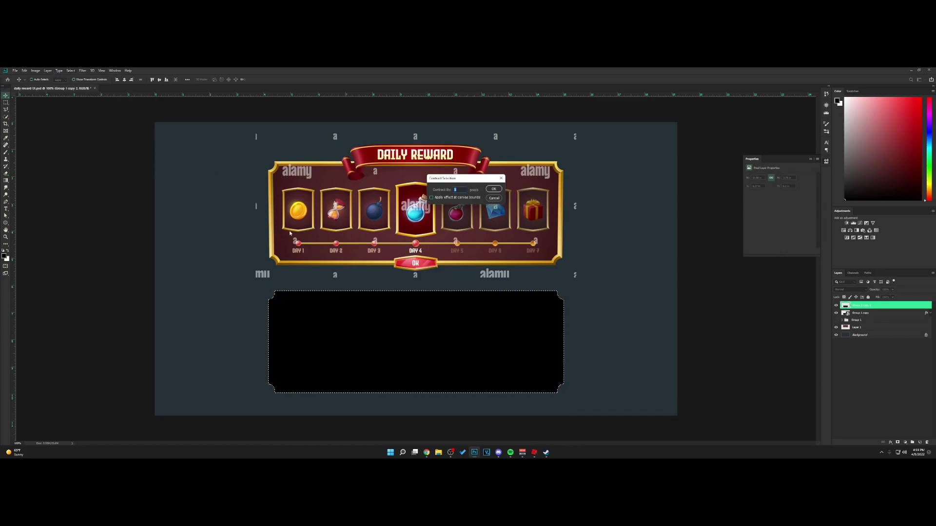
key("Return")
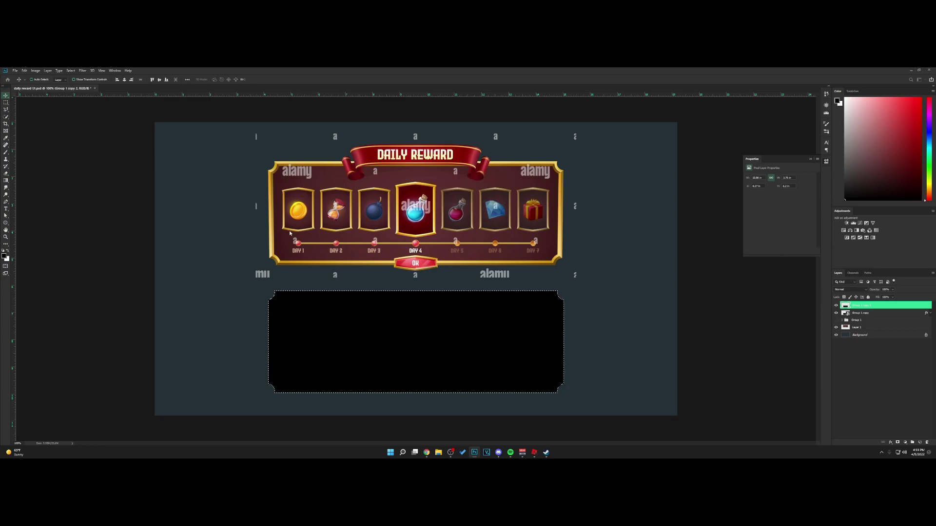
left_click(71, 71)
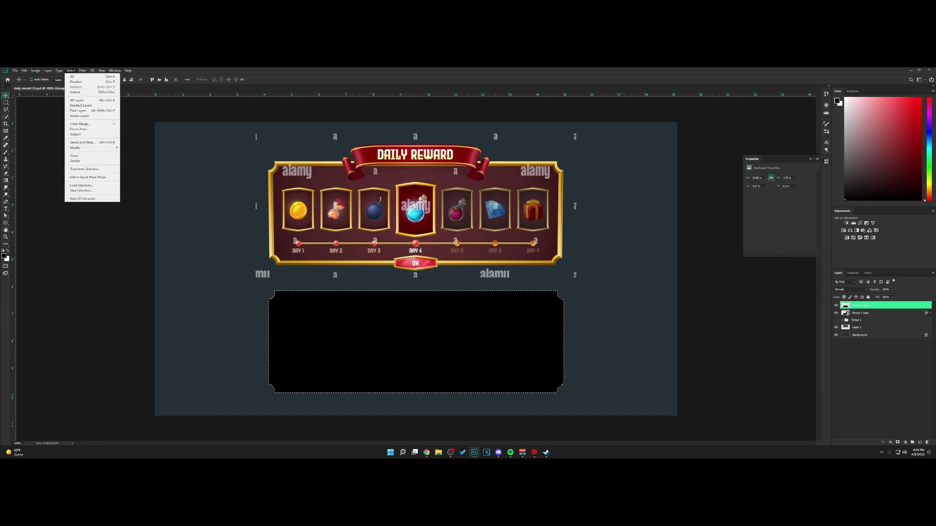
mouse_move(113, 148)
left_click(136, 162)
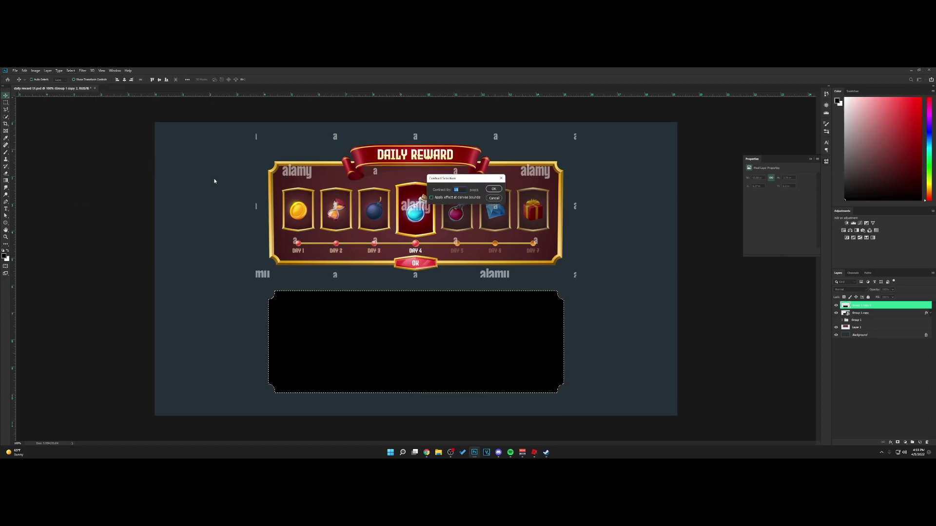
key("Return")
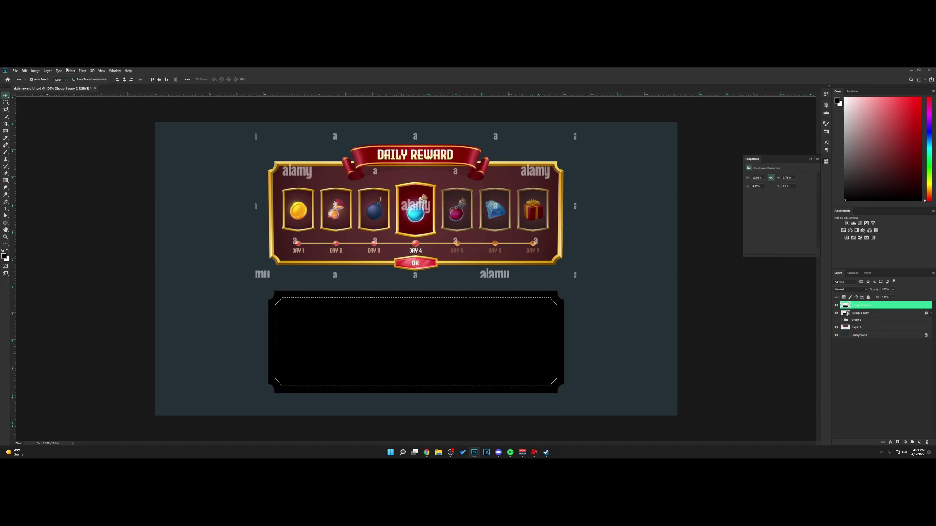
Contract the panel selection to the frame's thickness, delete the inner area to leave only a border, and deselect
left_click(71, 70)
mouse_move(112, 148)
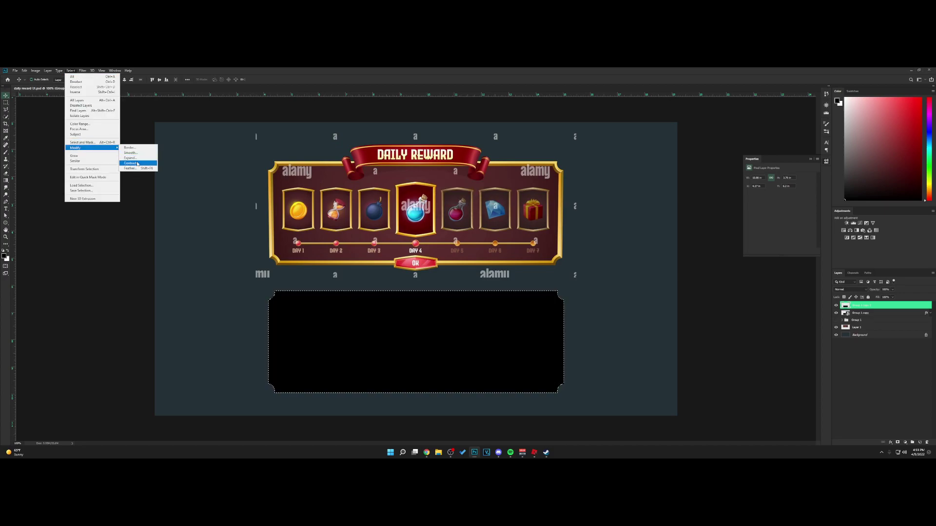
left_click(137, 163)
key("Return")
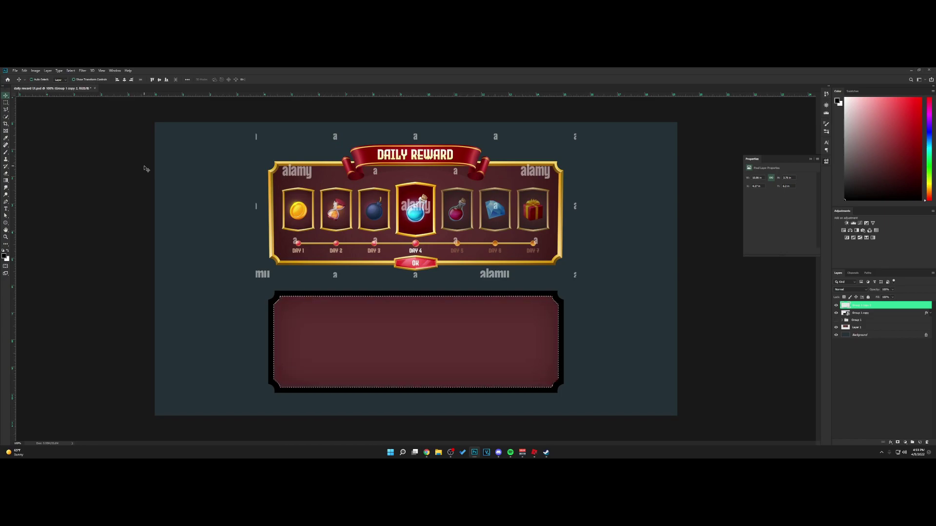
key("ctrl+d")
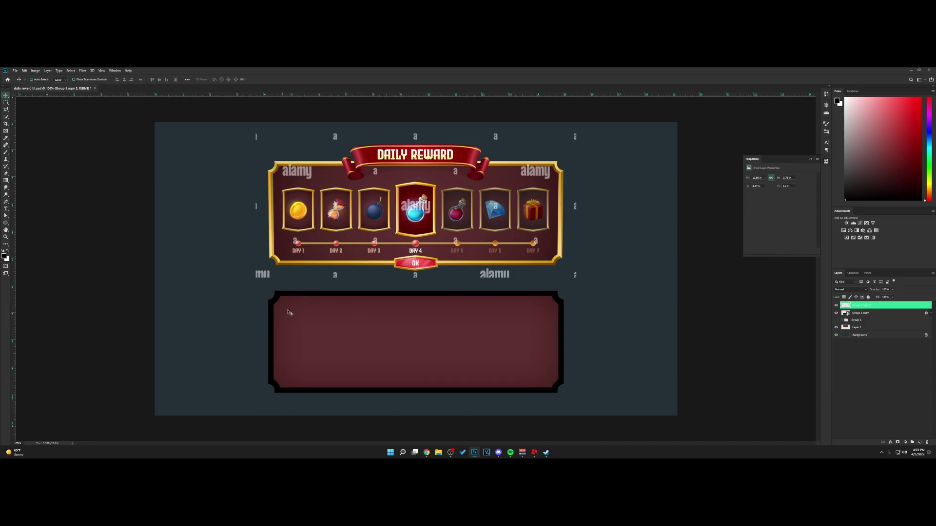
Add a Color Overlay to the border layer, using the orange-gold sampled from the reference frame's upper-left corner
right_click(861, 305)
left_click(872, 84)
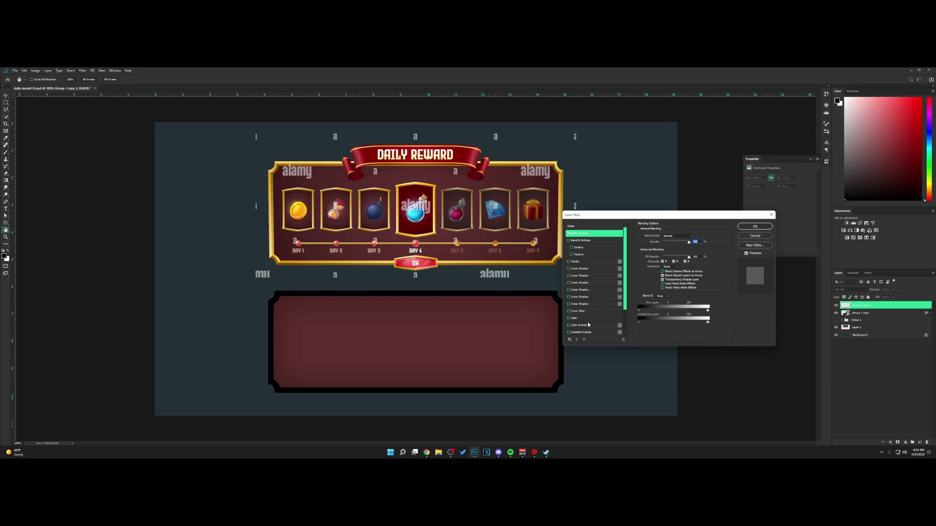
left_click(580, 325)
left_click(694, 237)
left_click(503, 165)
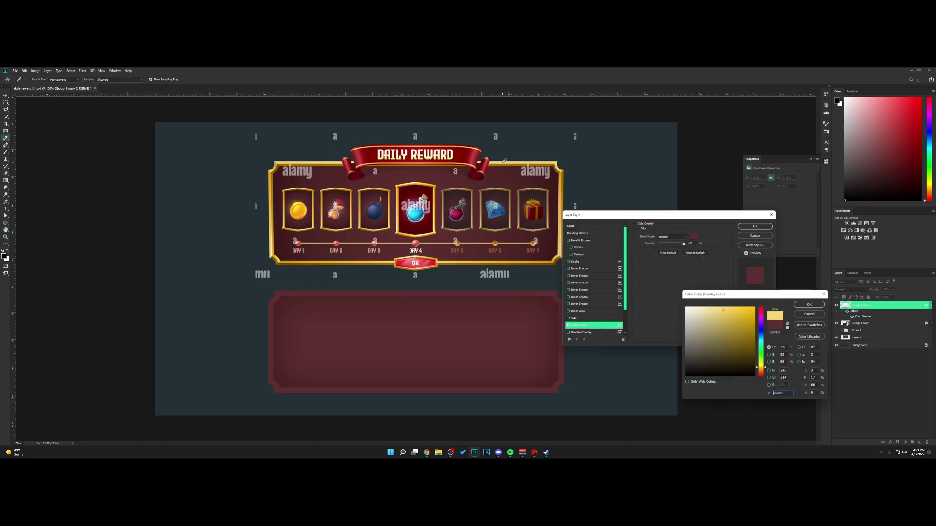
left_click(272, 169)
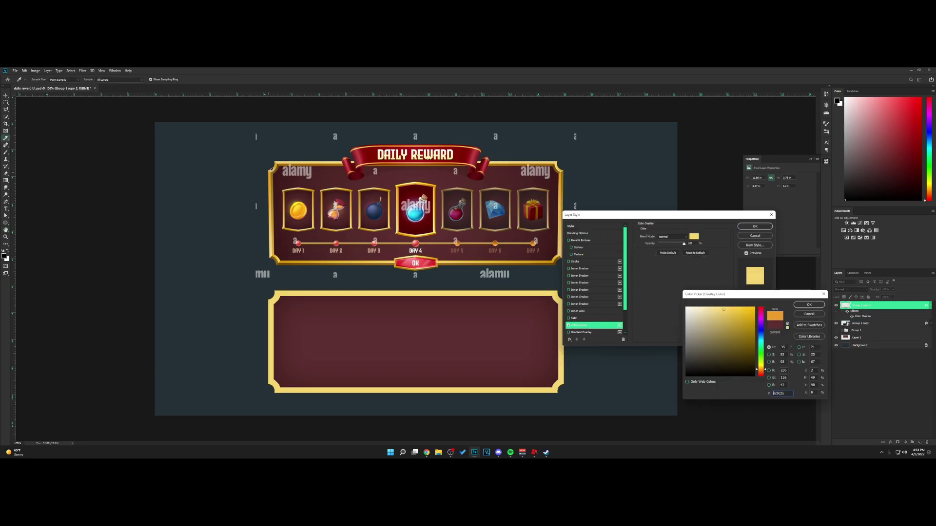
left_click(818, 307)
Add a Chisel Hard Inner Bevel to the border with small size, moderate depth, and Overlay highlight and shadow at 100% opacity
left_click(592, 240)
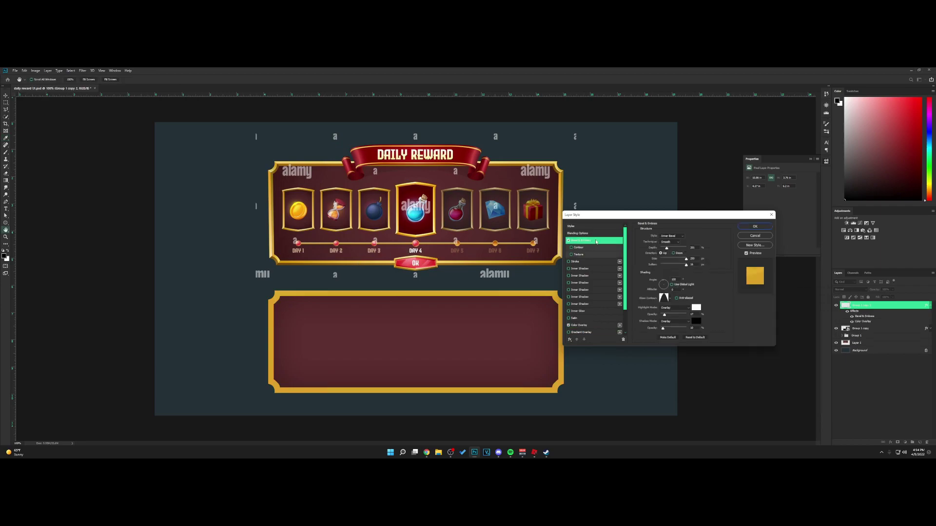
left_click_drag(672, 317, 710, 329)
mouse_move(674, 247)
left_mouse_down()
mouse_move(688, 248)
mouse_move(669, 266)
mouse_move(675, 259)
mouse_move(663, 260)
left_mouse_up()
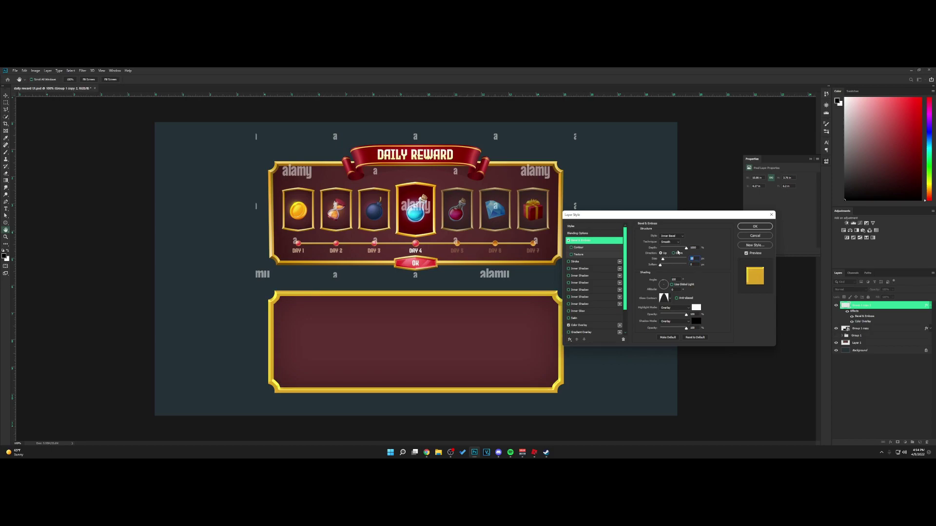
left_click(675, 242)
left_click(671, 252)
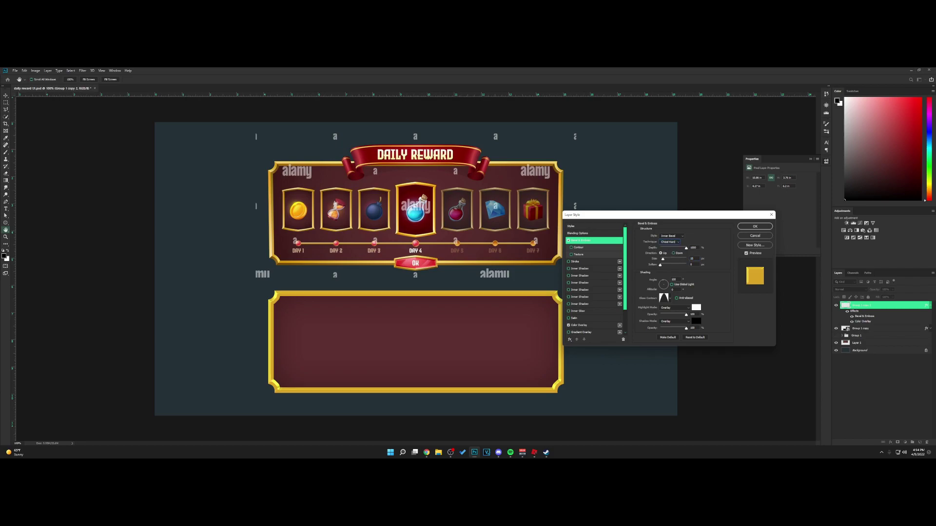
mouse_move(664, 259)
left_mouse_down()
mouse_move(650, 250)
mouse_move(671, 251)
left_mouse_up()
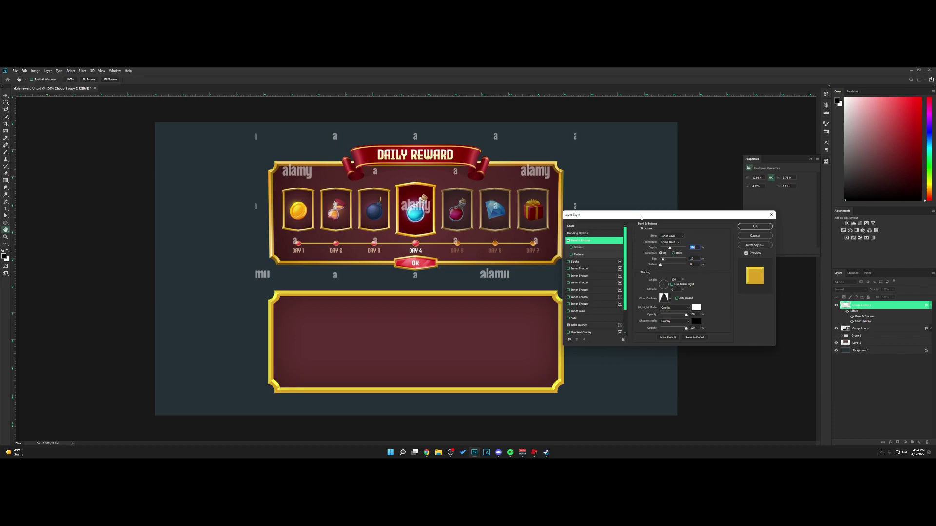
Try an inverted-arch gloss contour and different shading angles for the border's bevel
left_click_drag(640, 217, 690, 216)
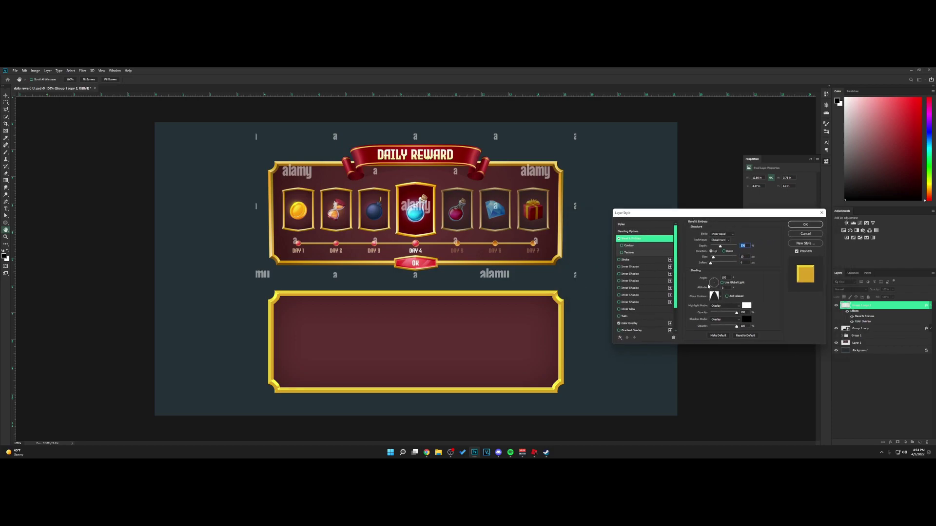
left_click_drag(718, 287, 715, 283)
left_click(720, 297)
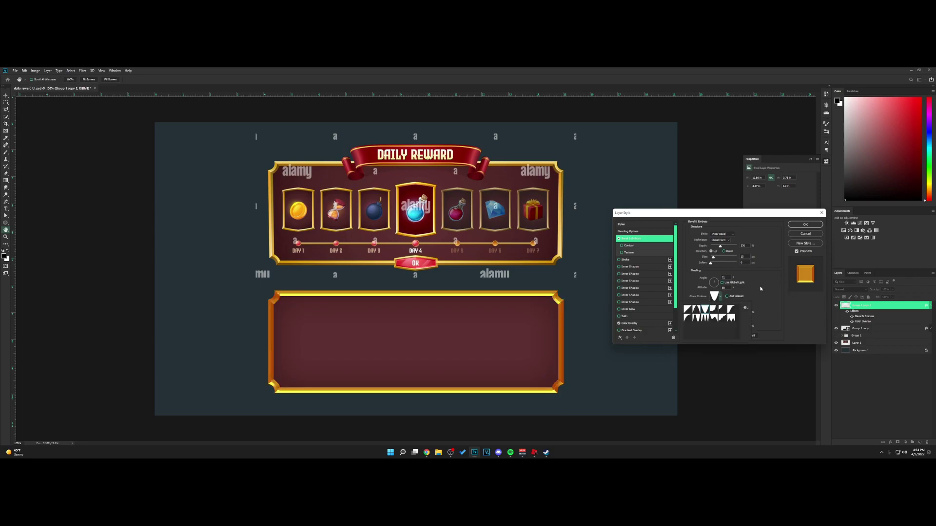
left_click(760, 287)
left_click_drag(712, 284, 714, 283)
Give the border's bevel a diagonal-ramp gloss contour and adjust the shading angle to light the upper-left edges
left_click(720, 296)
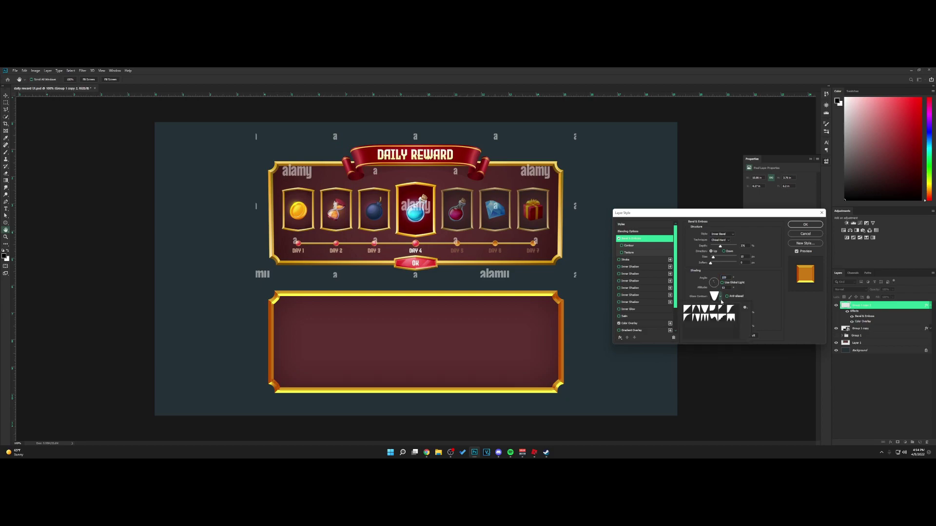
left_click(722, 309)
left_click(774, 310)
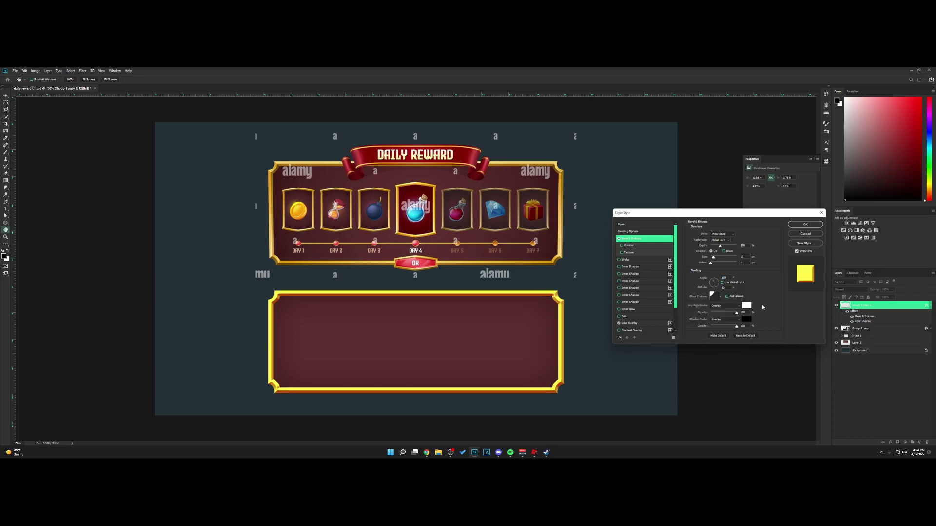
left_click_drag(715, 283, 713, 281)
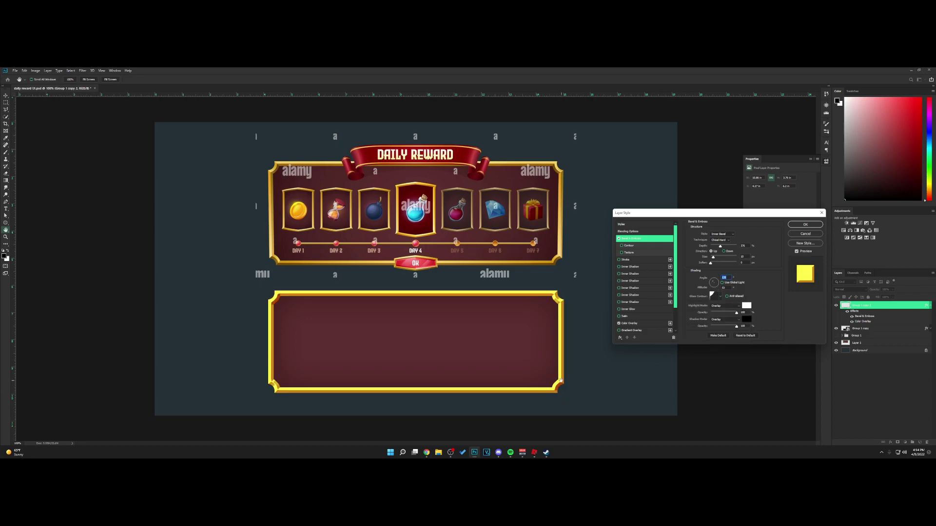
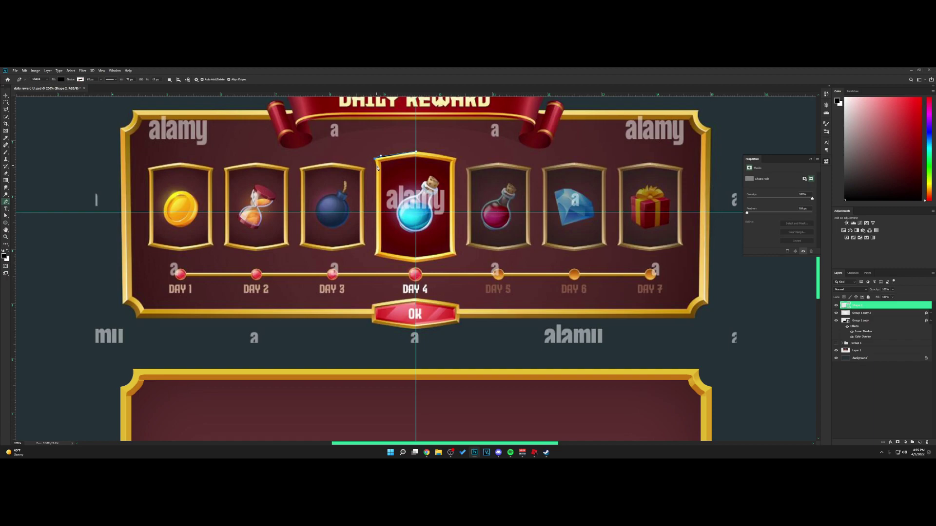
Finish tracing the left half of the Day 4 card as a closed Pen tool shape along the vertical centre guide
left_click(377, 167)
left_click(376, 250)
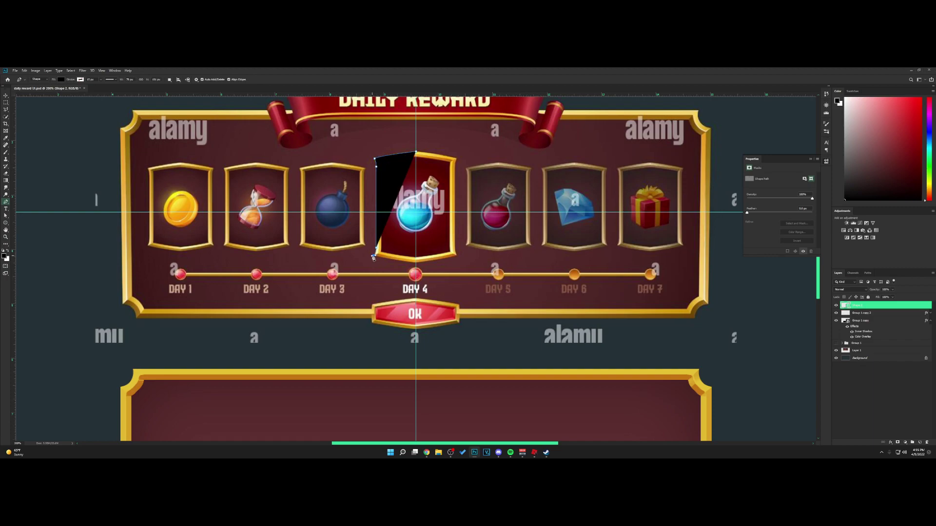
left_click(416, 262)
left_click(416, 151)
Duplicate the half-card shape, flip the copy horizontally to complete the card outline, and hide the guides
key("ctrl+j")
key("ctrl+t")
right_click(399, 203)
left_click(415, 268)
key("Return")
left_click_drag(398, 229, 461, 351)
key("ctrl+semicolon")
Group the two card halves, duplicate the group, and keep the original hidden beneath the panel layers as a backup
left_click(858, 313, "shift")
key("ctrl+g")
key("ctrl+j")
left_click(836, 312)
left_click(864, 312)
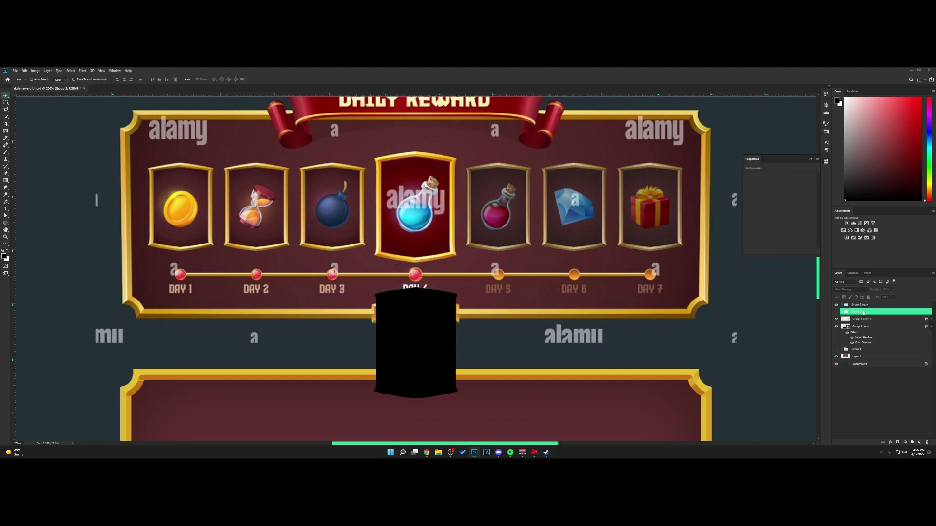
left_click_drag(864, 314, 841, 342)
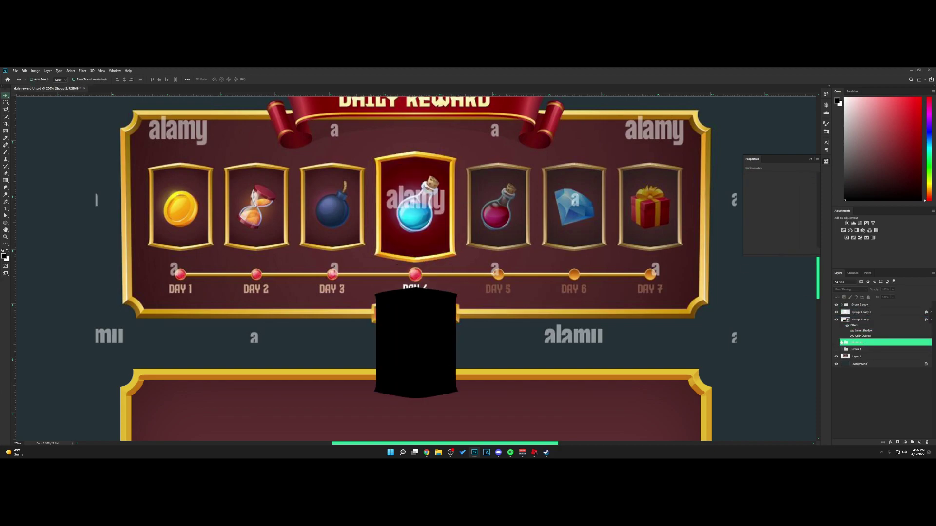
Merge the visible card group into a single layer and duplicate that layer
left_click(858, 306)
key("ctrl+e")
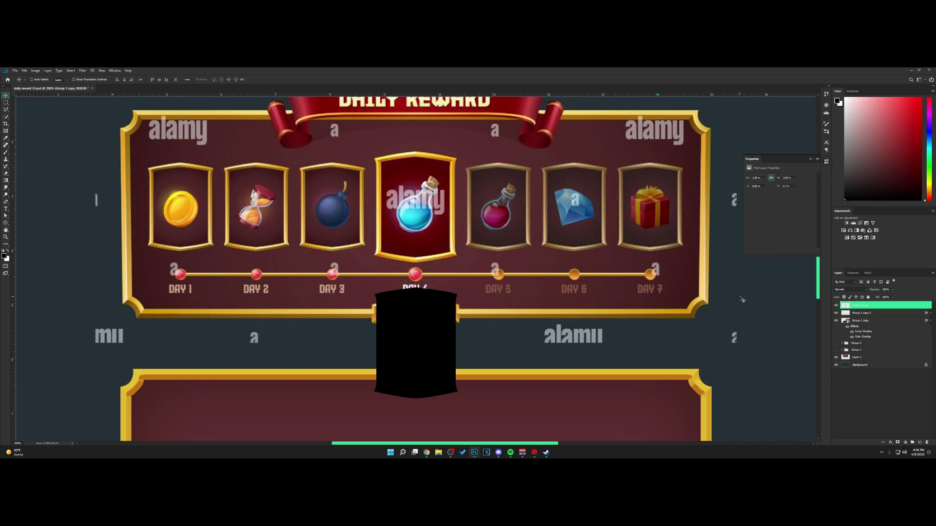
key("ctrl+j")
Copy the layer style from the maroon panel background and paste it onto the black card layer
left_click(858, 329)
right_click(861, 329)
left_click(884, 235)
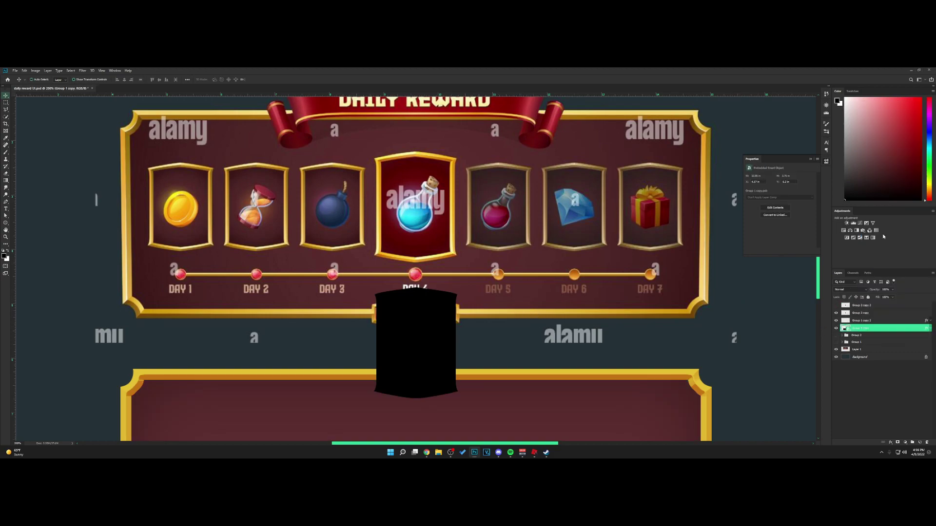
left_click(836, 313)
left_click(836, 313)
left_click(860, 313)
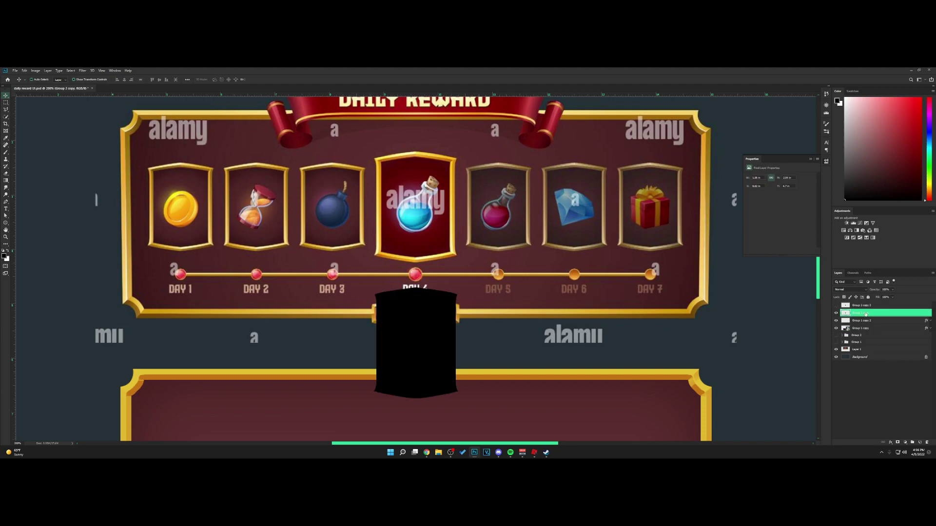
right_click(861, 313)
left_click(892, 213)
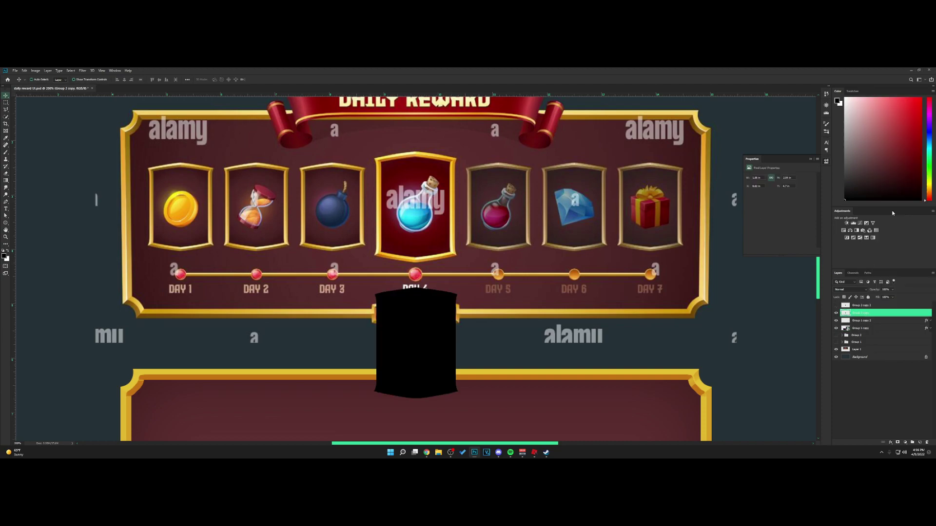
Change the card shape's Color Overlay to the dark red sampled from the reference's Day 4 card
double_click(884, 312)
left_click(630, 323)
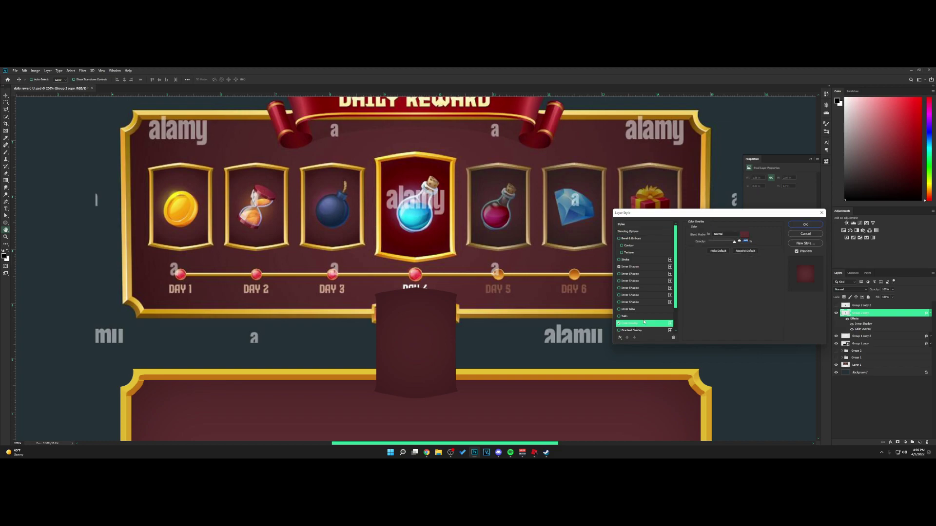
left_click(744, 235)
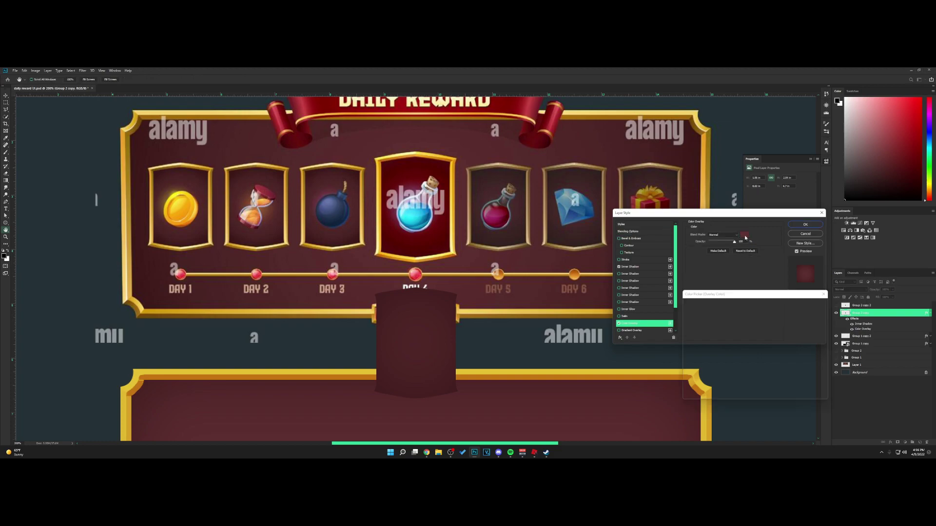
left_click(423, 176)
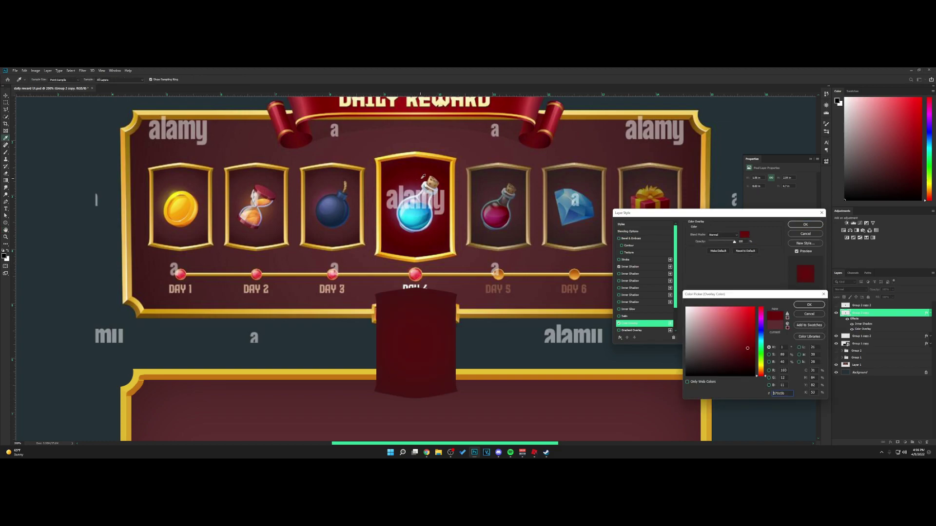
left_click(810, 304)
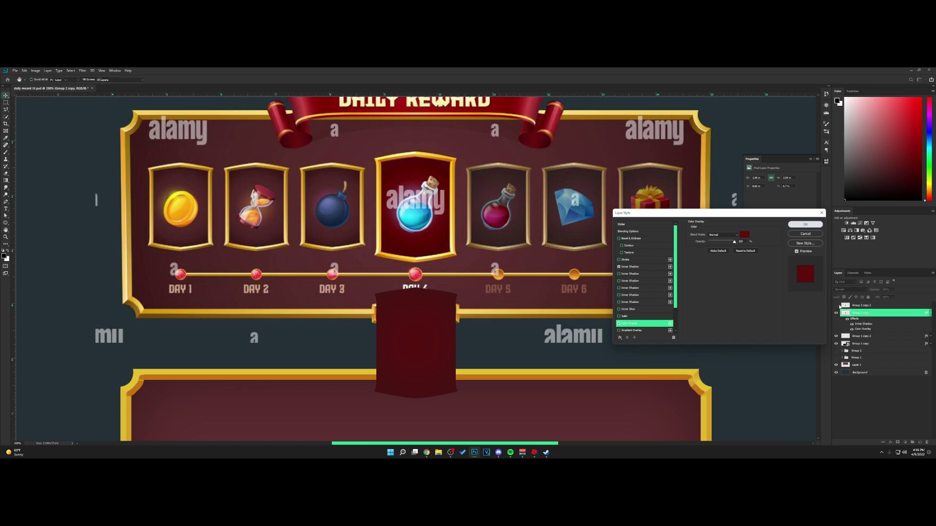
key("Return")
Show the black card copy and hollow it into a frame by deleting its outline selection contracted by 10 pixels
left_click(930, 313)
left_click(835, 305)
left_click(842, 306)
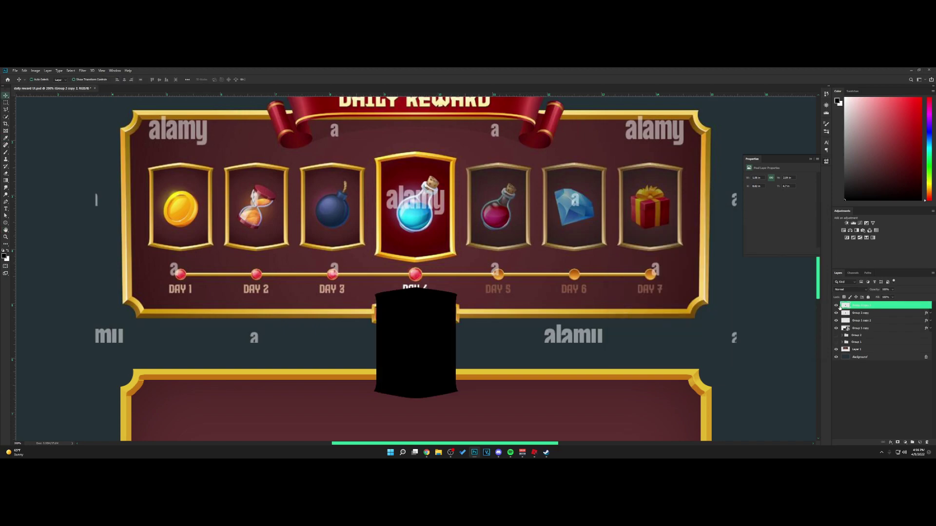
left_click(845, 306, "ctrl")
left_click(71, 70)
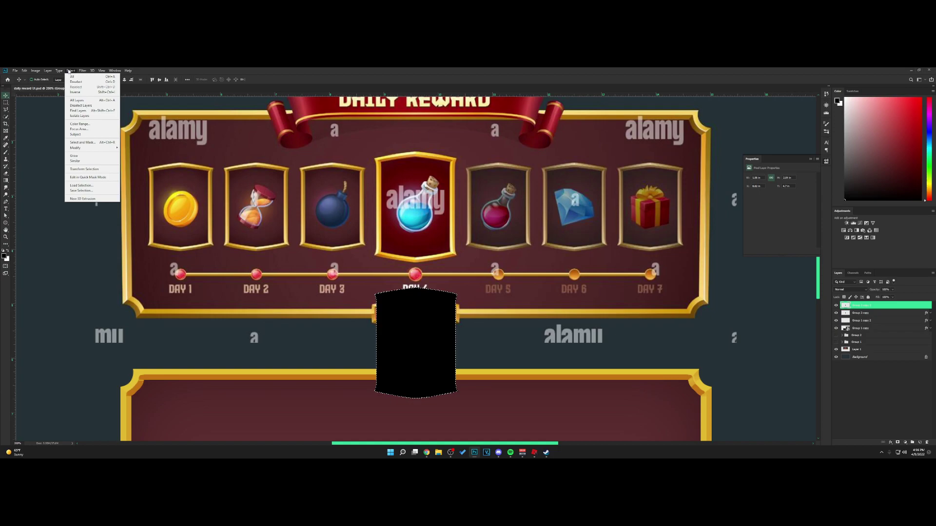
mouse_move(107, 148)
left_click(147, 165)
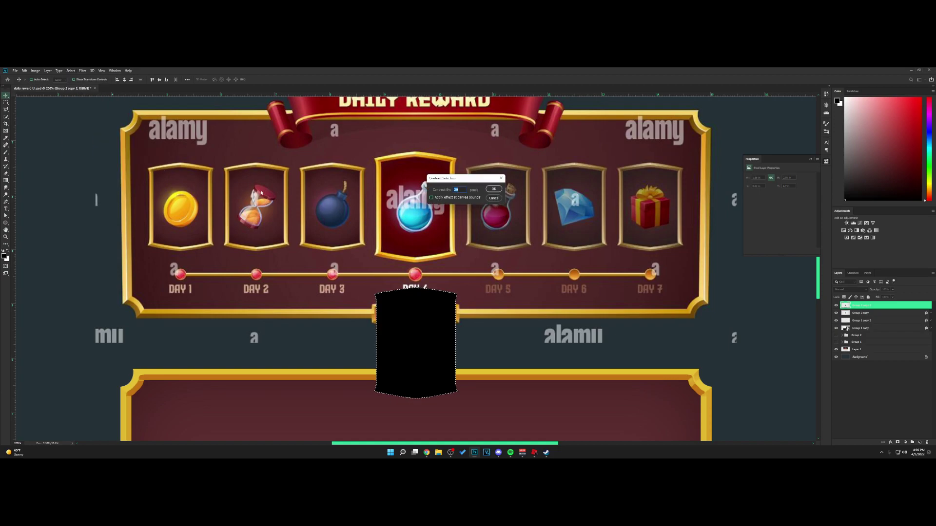
type("10")
key("Return")
key("Delete")
key("ctrl+d")
Copy the layer style from the panel's gold border and paste it onto the black card frame
left_click(836, 320)
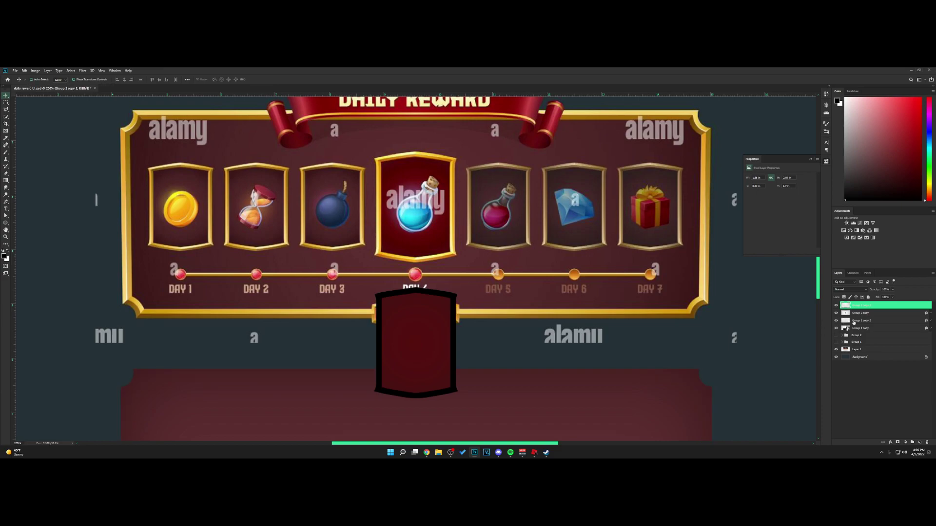
left_click(836, 321)
right_click(860, 321)
left_click(878, 216)
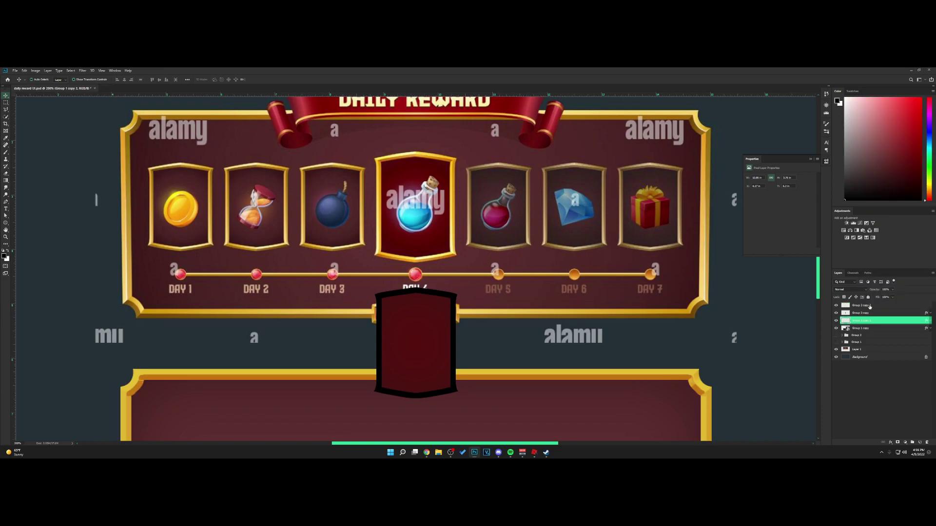
right_click(870, 306)
left_click(877, 205)
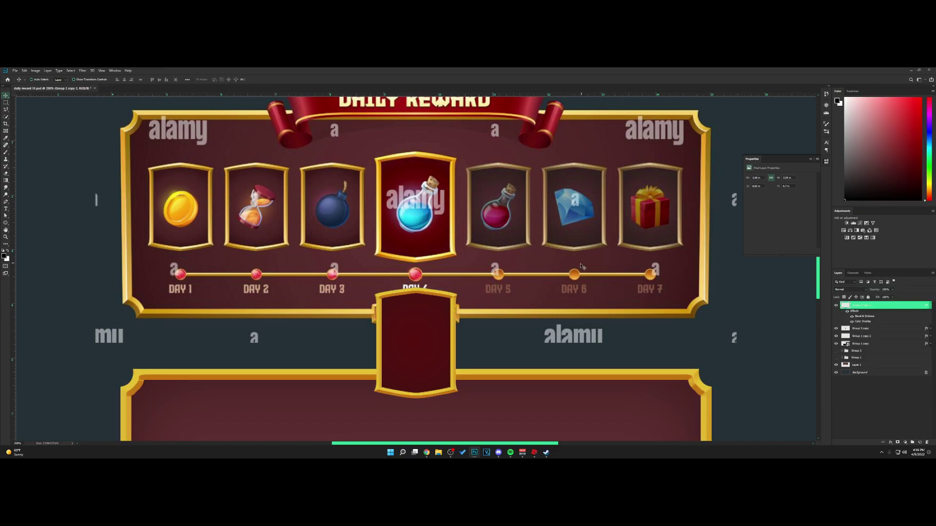
Group the card's frame and fill layers, and place the card at the centre of the lower panel
left_click(930, 305)
left_click(879, 315, "shift")
key("ctrl+g")
left_click_drag(480, 286, 481, 147)
scroll(518, 296, "down", 1)
key("ctrl+minus")
scroll(519, 295, "down", 1)
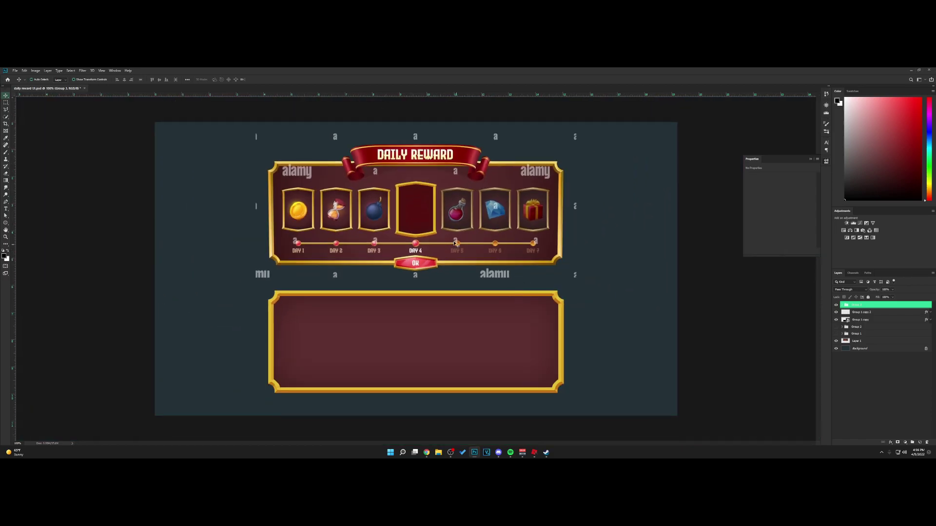
left_click_drag(462, 202, 460, 330)
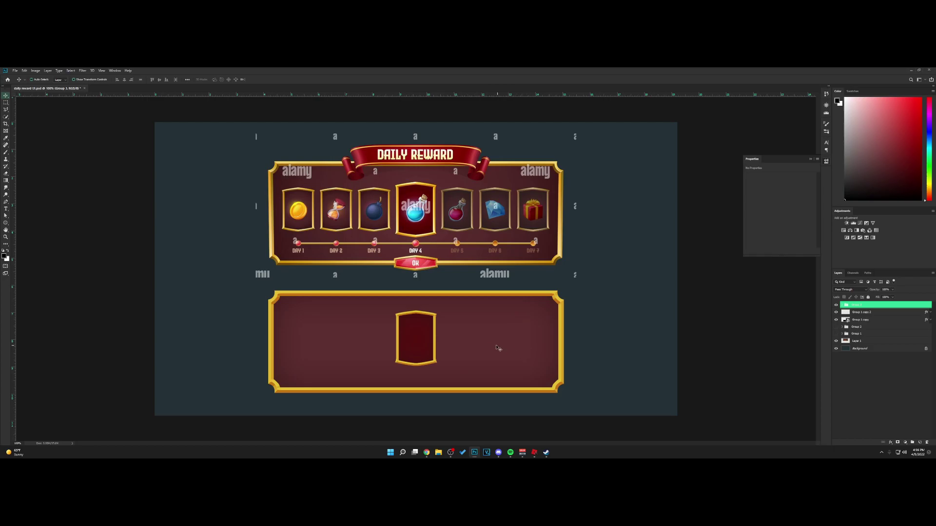
Duplicate the card onto the reference's Day 3 card and scale the copy down to match its size
key("ctrl+plus")
scroll(471, 340, "down", 1)
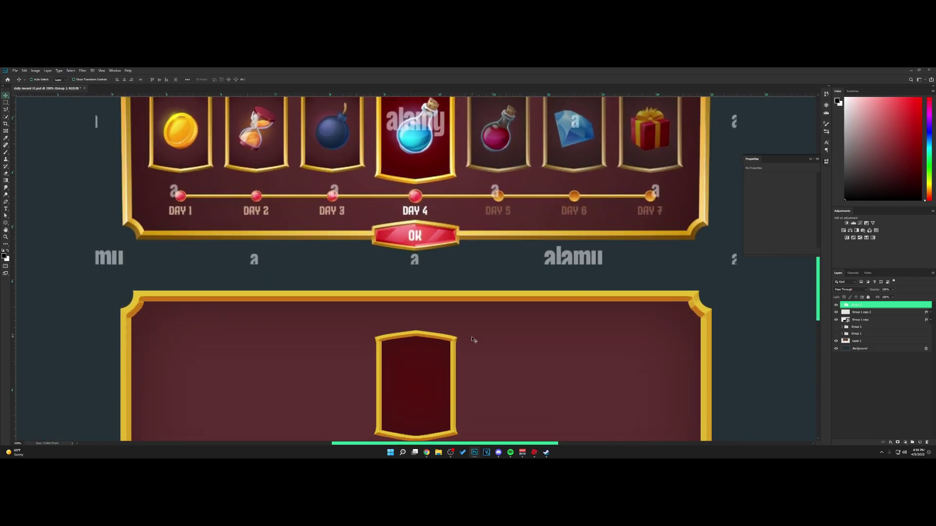
key("ctrl+minus")
left_click_drag(476, 335, 433, 234)
key("ctrl+t")
left_click_drag(398, 181, 388, 193)
key("Return")
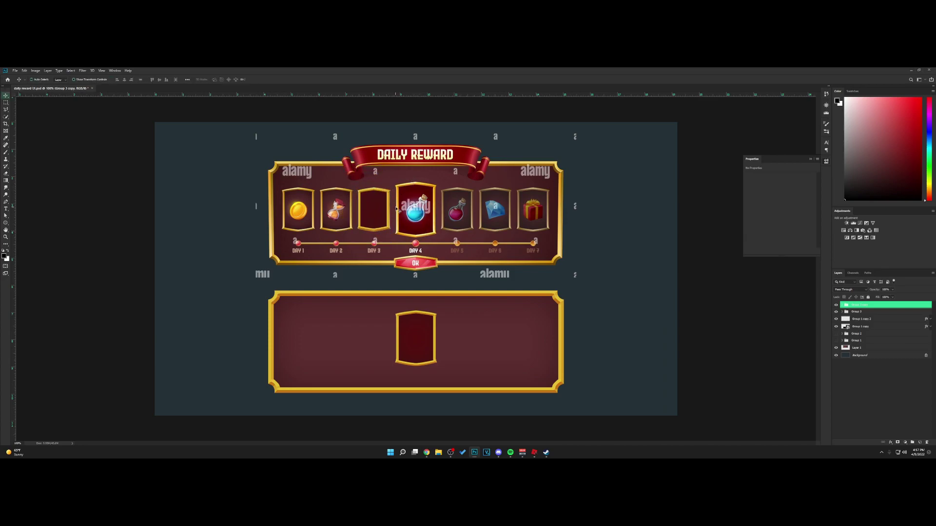
Shift the smaller card beside the Day 4 card and change its fill's Color Overlay to the muted maroon of the reference panel
left_click_drag(395, 210, 469, 216)
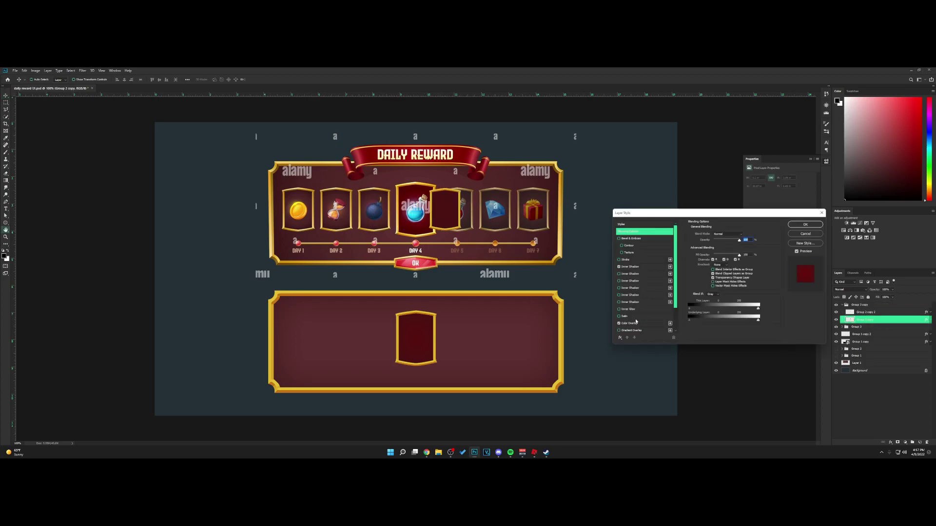
left_click(635, 323)
left_click(745, 234)
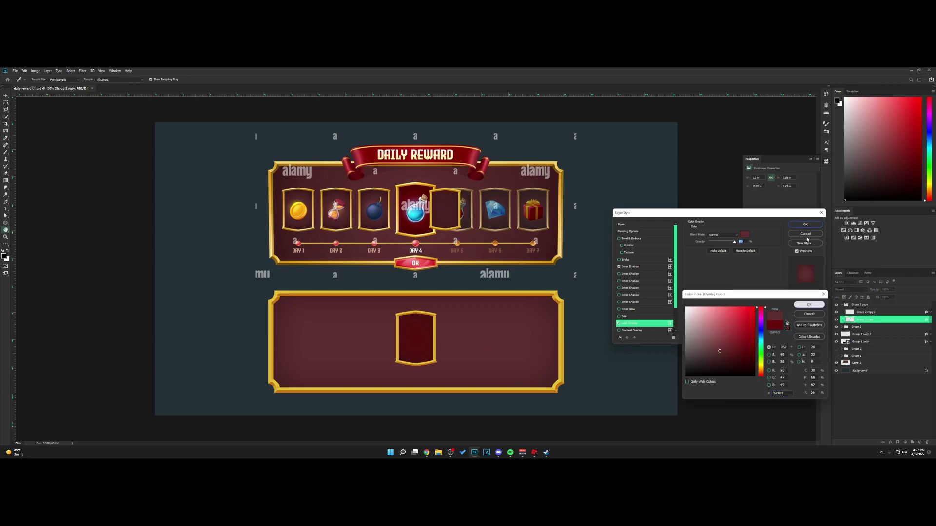
left_click(808, 305)
key("Return")
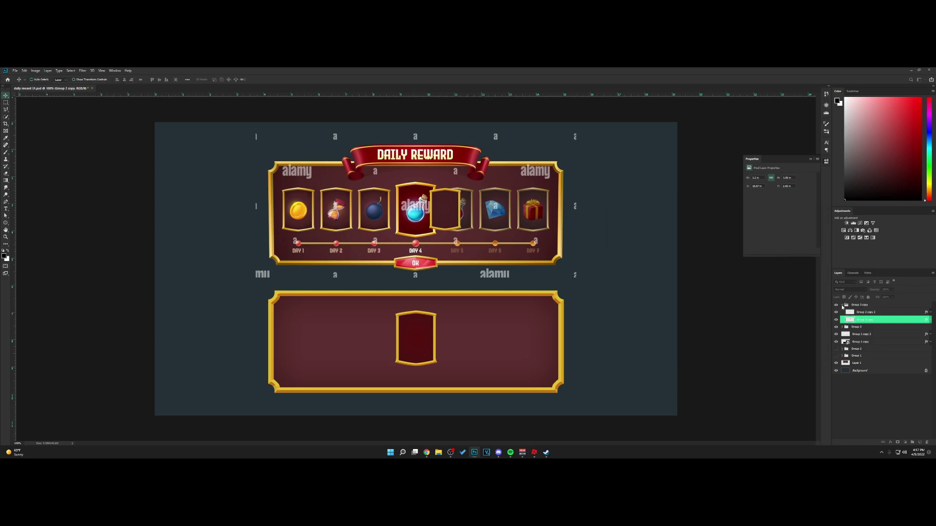
Duplicate the small card over the other reference cards, group each trio, move all six into the lower panel, and save the document
left_click(845, 305)
left_click_drag(477, 213, 358, 211)
left_click_drag(361, 211, 484, 228, "alt")
key("ctrl+g")
left_click(859, 312, "shift")
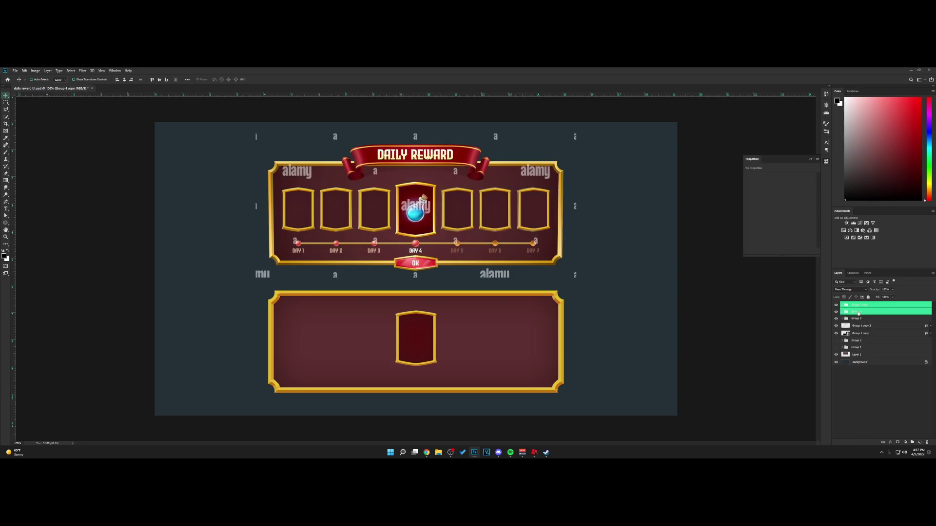
left_click_drag(571, 231, 571, 360)
key("ctrl+s")
On a new layer, draw a rectangle about 7 px high along the reference timeline from Day 1 to Day 7
key("ctrl+equal")
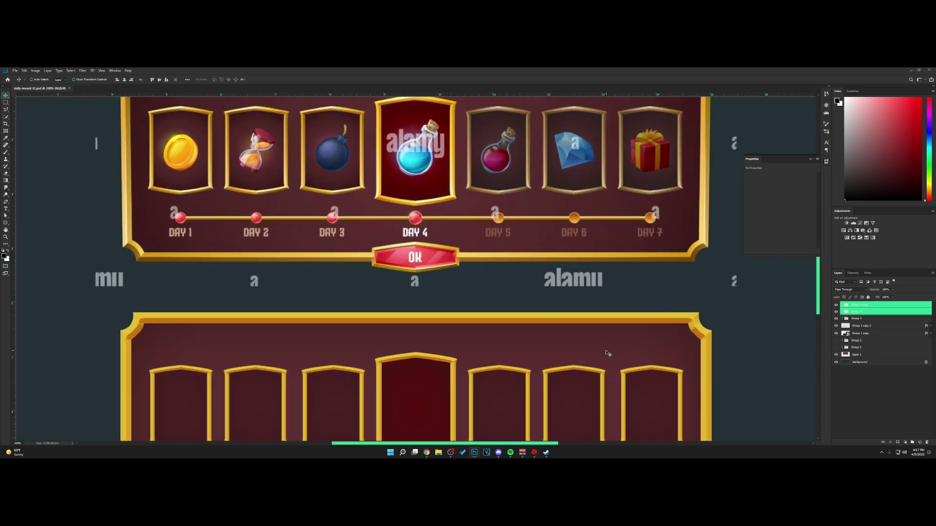
left_click_drag(392, 261, 434, 245)
left_click_drag(361, 201, 355, 179)
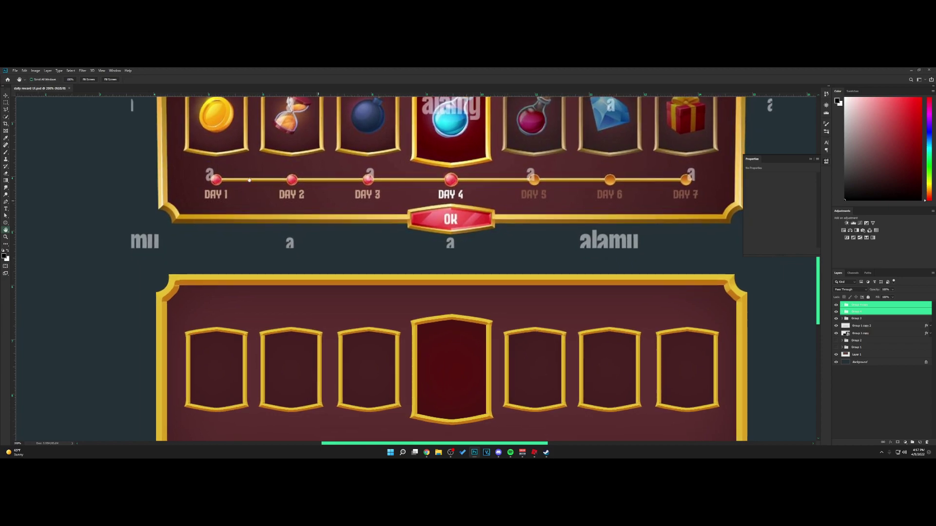
left_click_drag(6, 223, 35, 224)
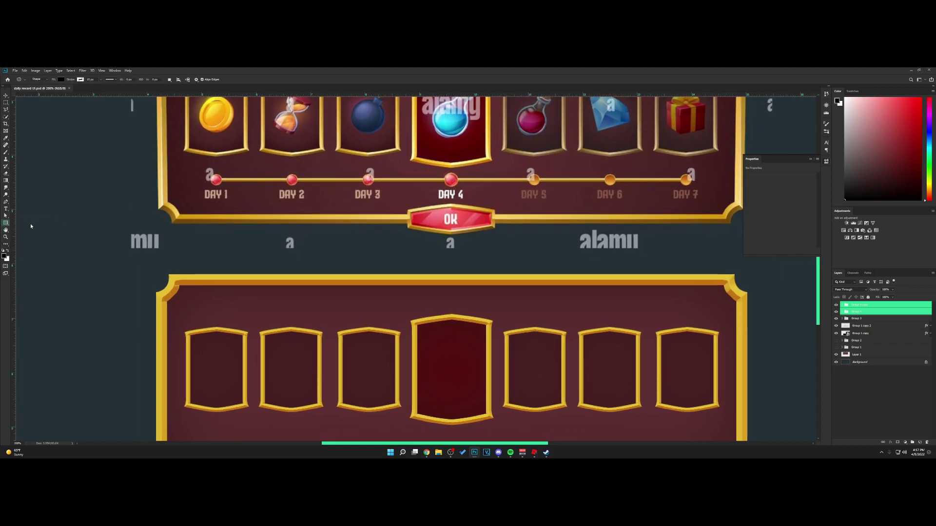
left_click(919, 443)
scroll(478, 302, "down", 1)
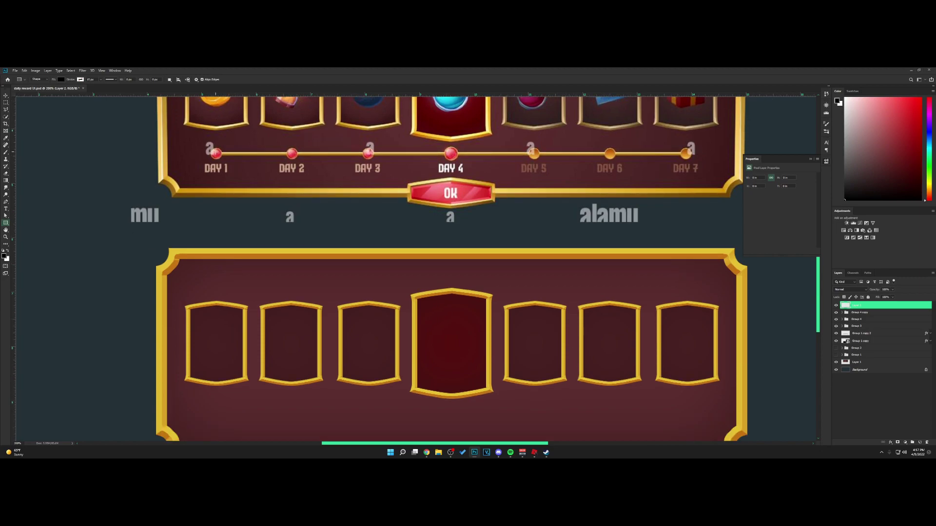
left_click_drag(213, 152, 688, 153)
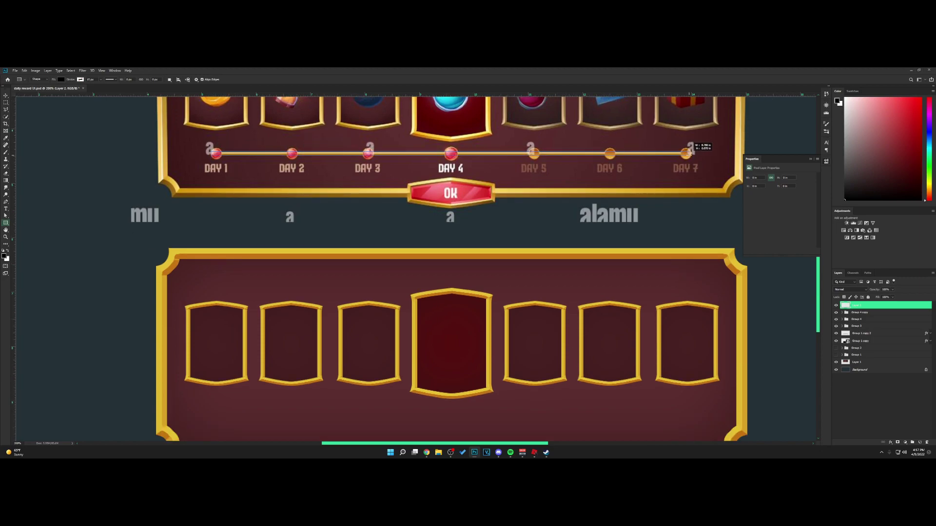
key("v")
Paste the gold border's layer style onto the timeline bar and move the bar below the cards in the lower panel
right_click(870, 319)
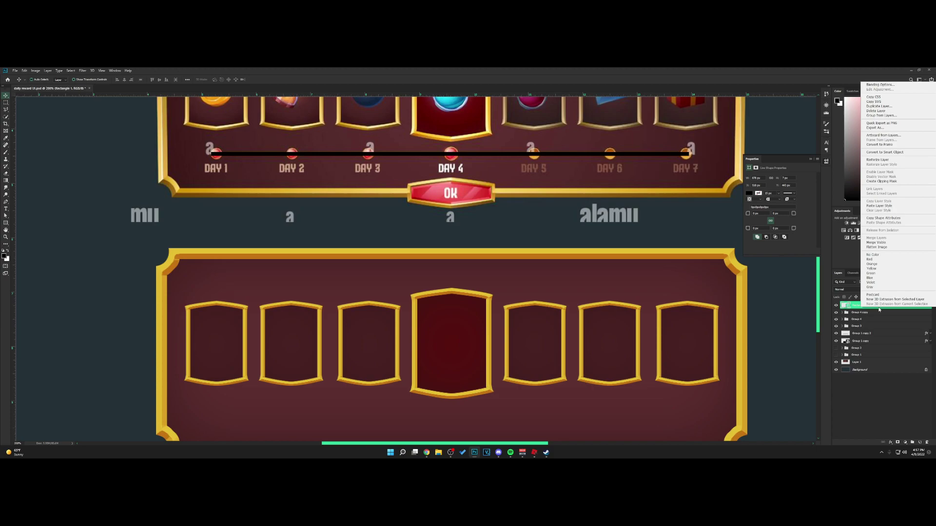
left_click(887, 208)
left_click_drag(613, 152, 631, 413)
On a new layer, draw a circle about 20 px across matching a timeline dot, placed below the reference's Day 5 marker
key("ctrl+shift+alt+n")
left_click(6, 224)
right_click(5, 225)
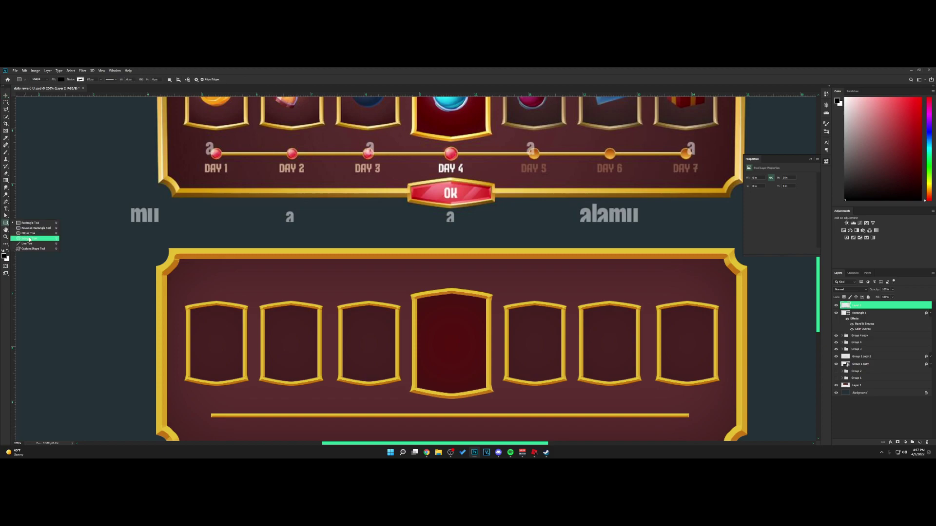
left_click(45, 230)
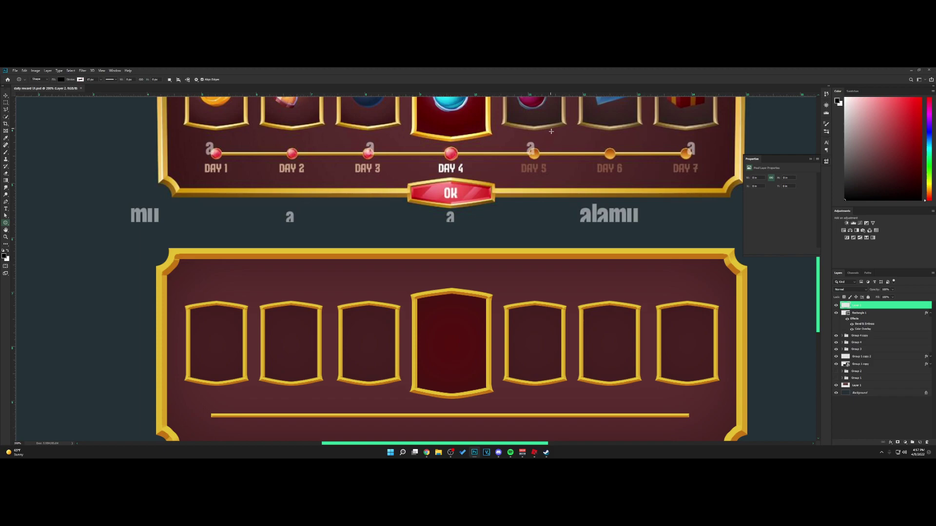
left_click_drag(533, 153, 557, 219)
key("v")
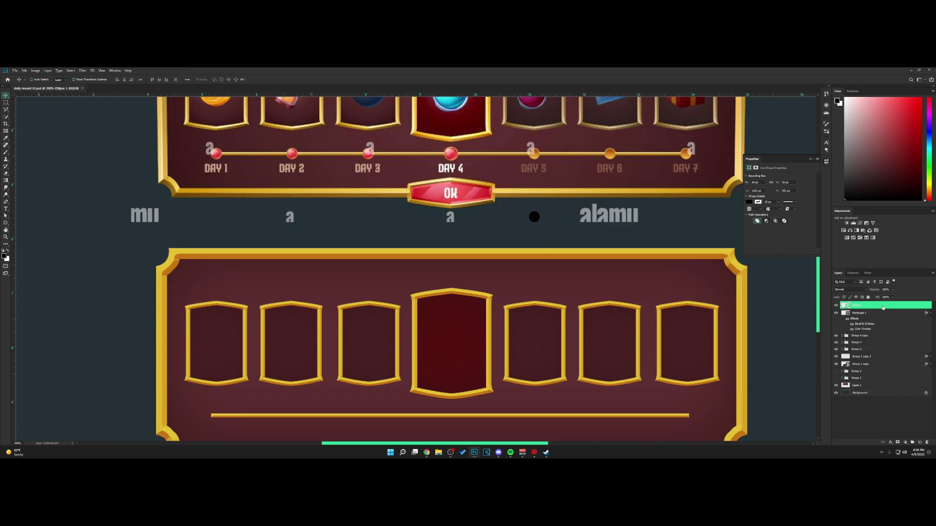
Add a Gradient Overlay to the circle with its angle set to -90 degrees
double_click(883, 308)
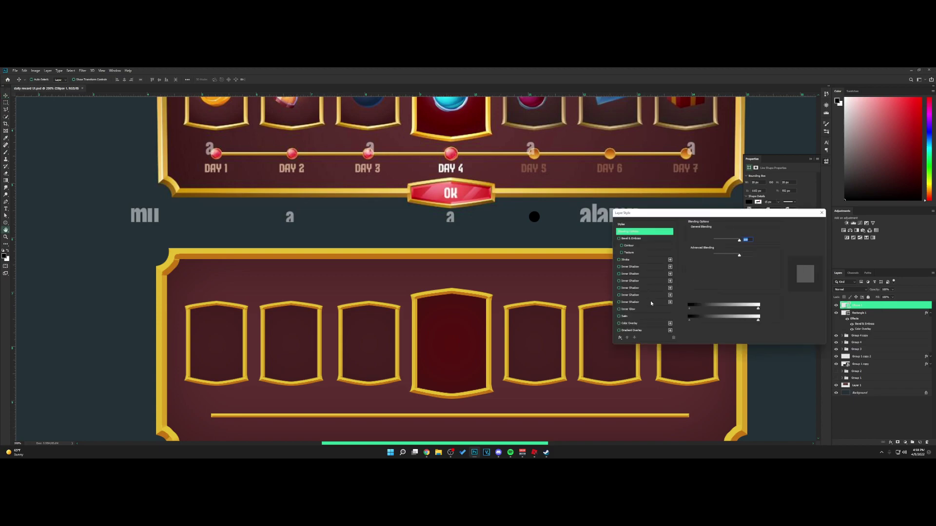
left_click(633, 330)
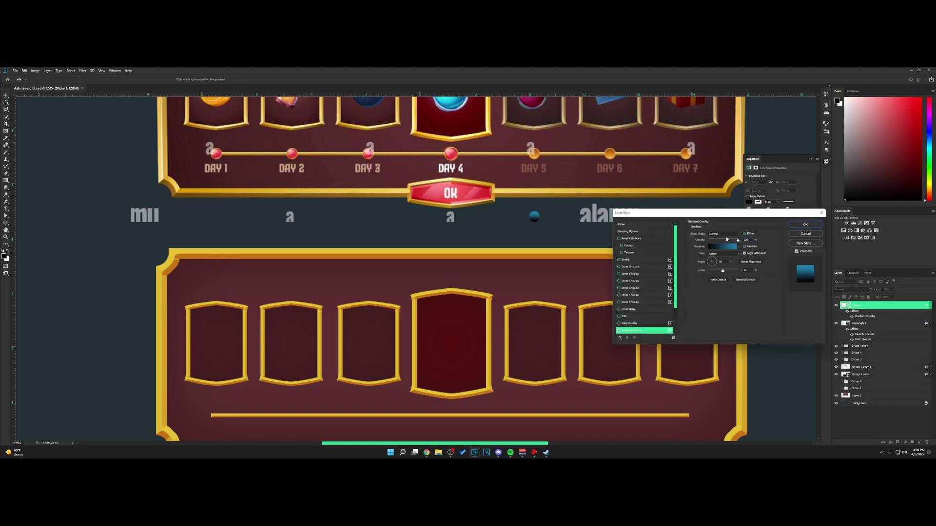
left_click(695, 262)
type("-90")
Set the circle's gradient stops to the dark orange and light orange sampled from the reference's Day 6 dot
left_click(722, 247)
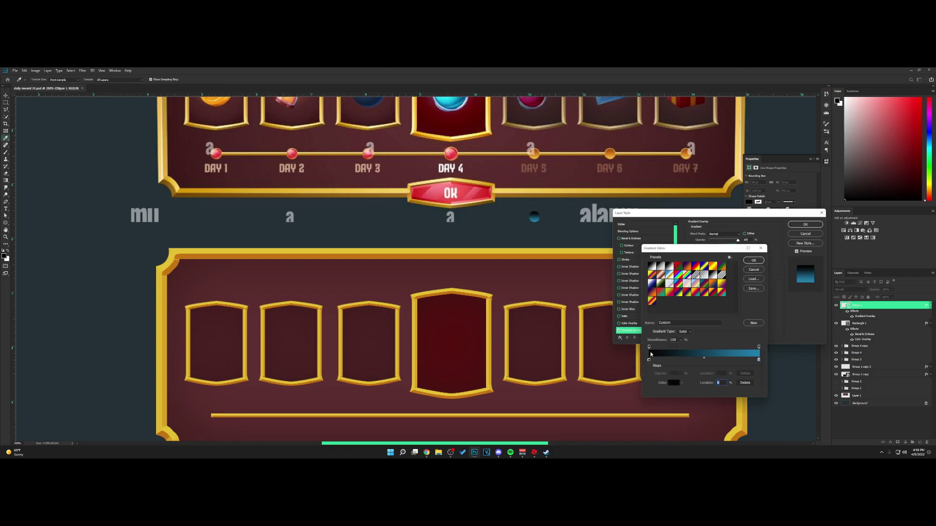
left_click(610, 152)
left_click(807, 305)
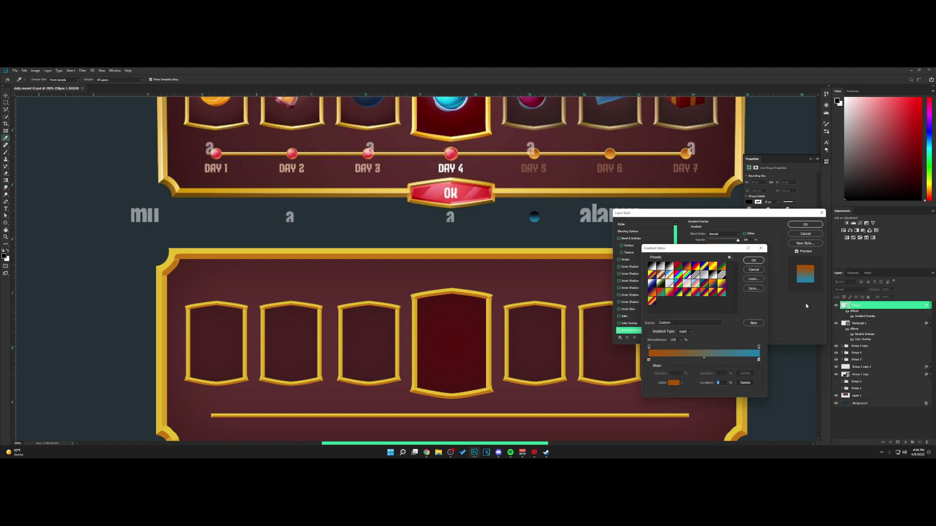
left_click(758, 360)
left_click(611, 158)
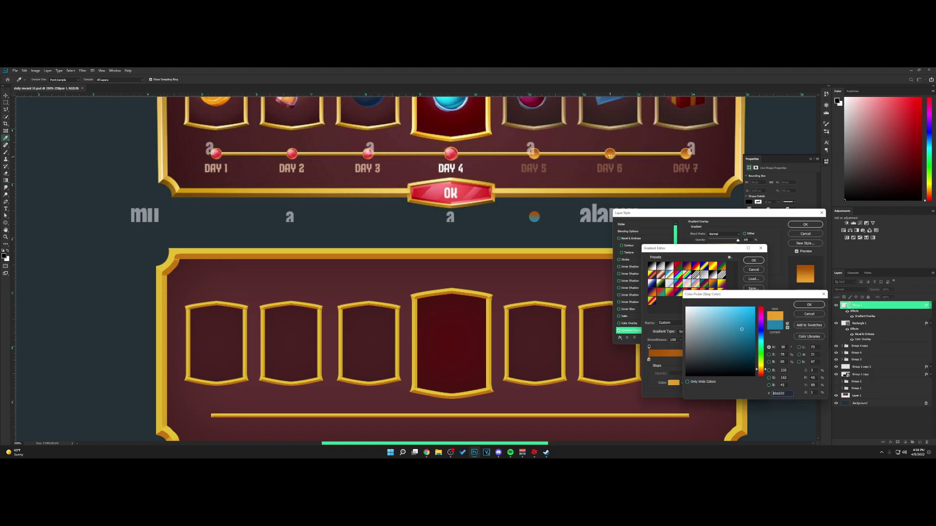
left_click(809, 304)
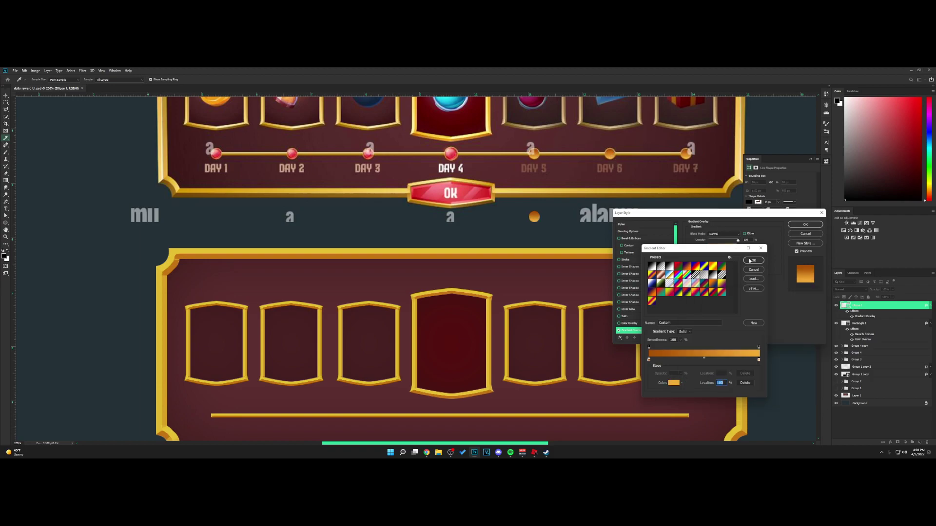
left_click(754, 261)
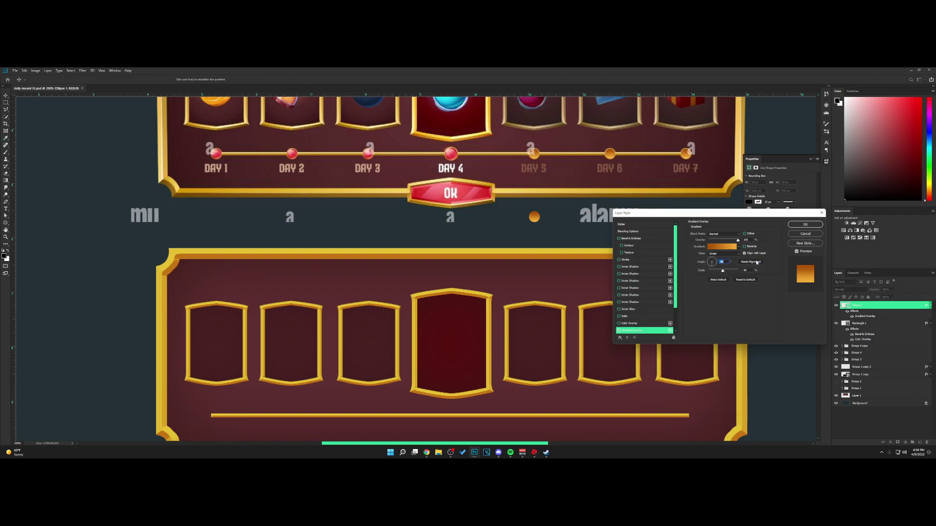
Add a thin outside Stroke to the circle in the light orange sampled from the reference's Day 6 dot
left_click(626, 260)
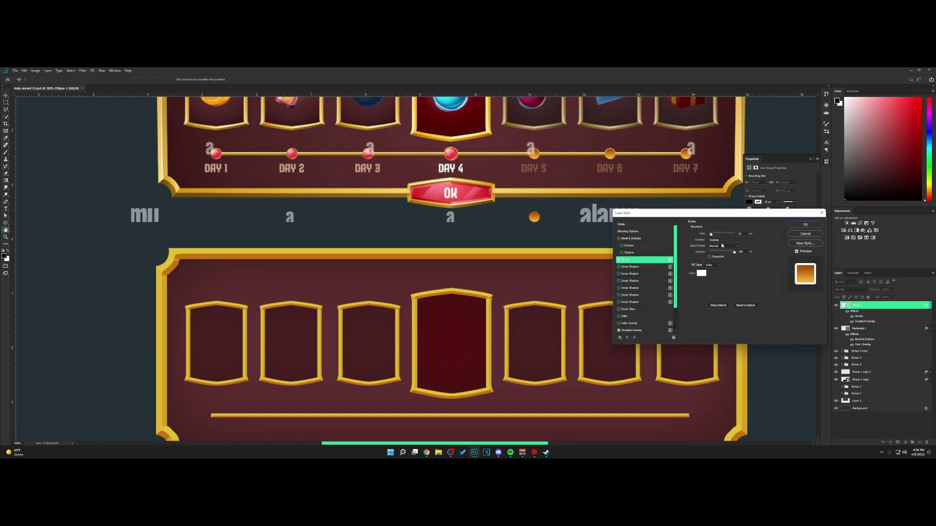
left_click(701, 273)
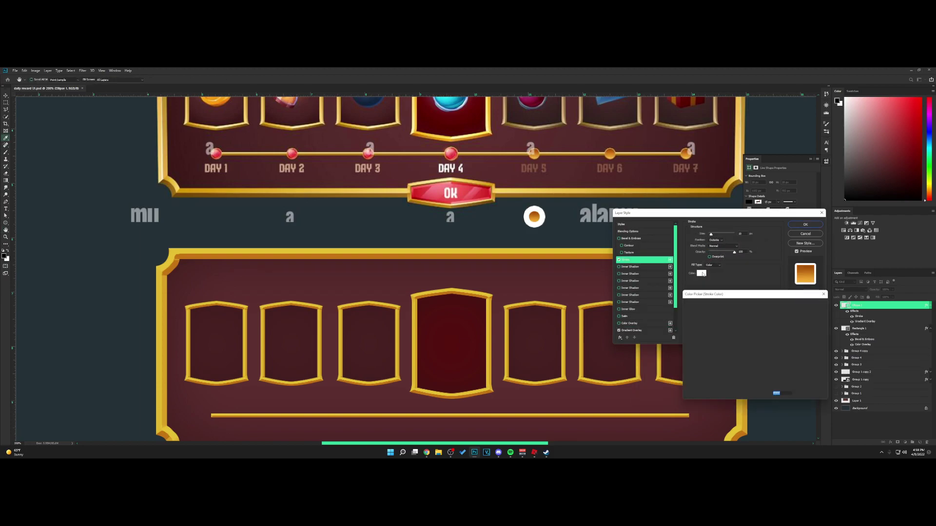
left_click(611, 150)
left_click(611, 146)
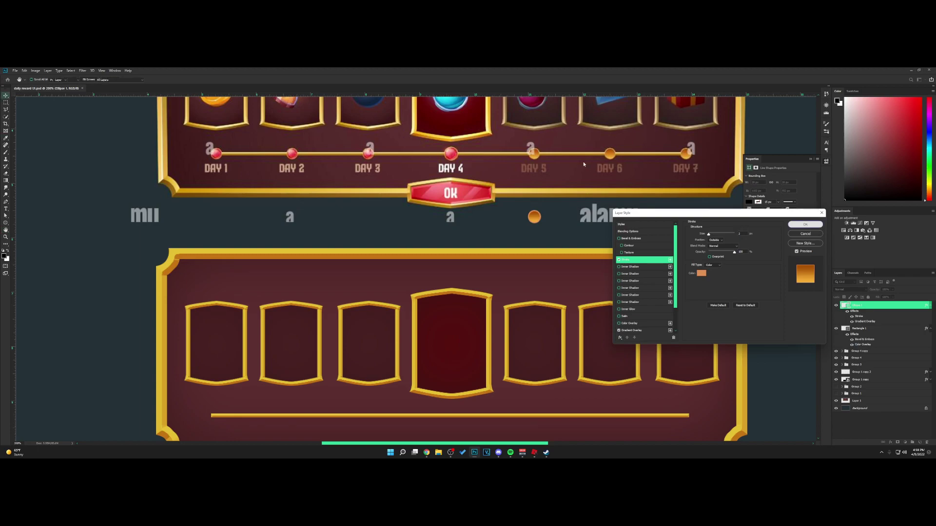
left_click(804, 224)
Place the orange dot over the reference's Day 5 marker, copy it onto Day 6 and Day 7, and collapse the copies' effect lists
left_click_drag(534, 217, 534, 154)
left_click_drag(533, 153, 610, 153, "alt")
left_click_drag(609, 154, 686, 153, "alt")
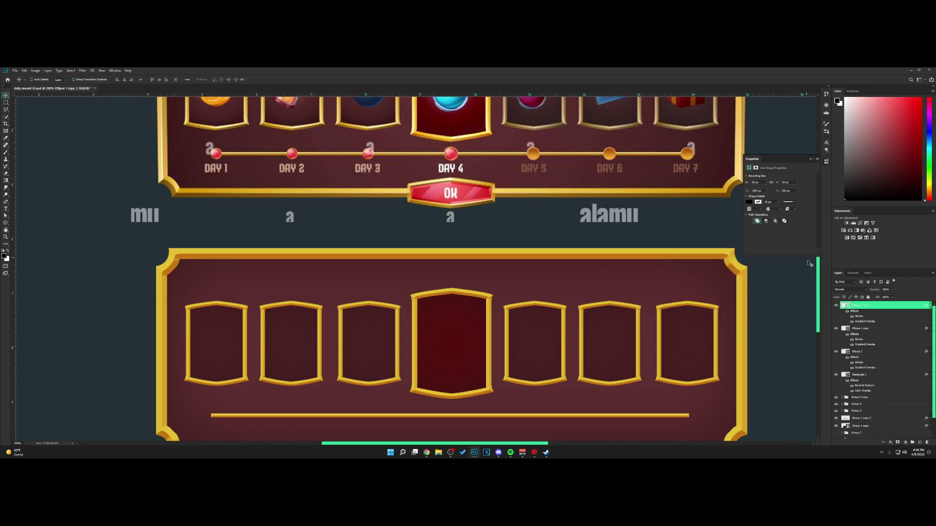
left_click(929, 306)
left_click(930, 313)
left_click(930, 320)
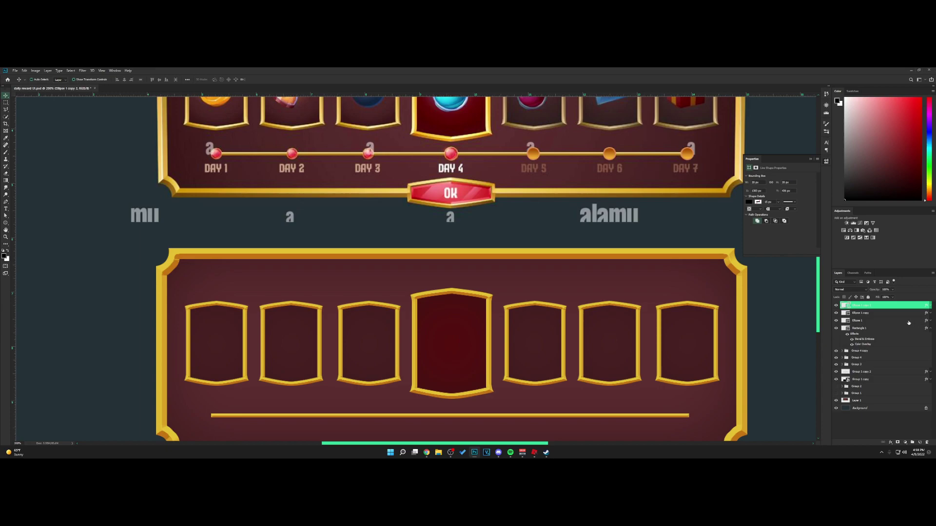
Copy the orange dots onto the reference's Day 1 to Day 4 markers and align them with the markers
left_click(897, 320, "shift")
left_click_drag(672, 182, 474, 146)
left_click(872, 313)
key("shift+Left")
left_click(885, 305)
left_click_drag(506, 214, 504, 213)
left_click(885, 320)
left_click_drag(321, 168, 249, 160)
Group the Day 1 to Day 4 dots and move the full set of dots onto the lower panel's timeline bar
left_click(870, 306)
left_click(865, 328, "shift")
left_click(865, 329, "shift")
key("ctrl+g")
left_click_drag(501, 146, 494, 409)
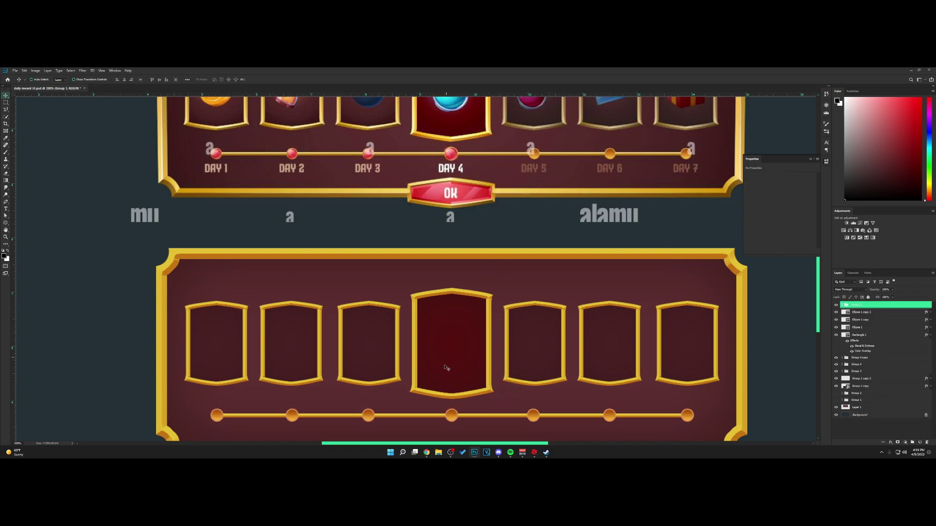
Duplicate the Day 4 dot on the lower timeline bar and turn off the copy's Stroke effect
left_click(456, 420)
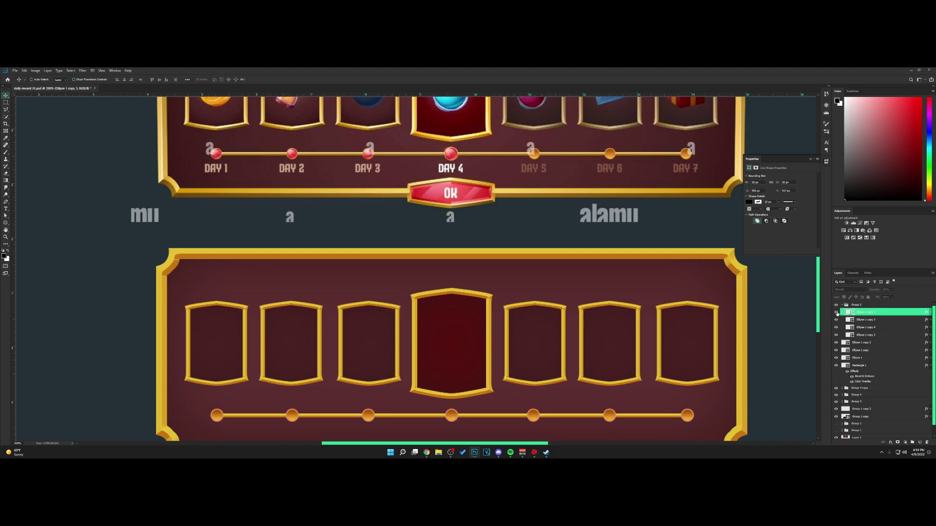
key("ctrl+j")
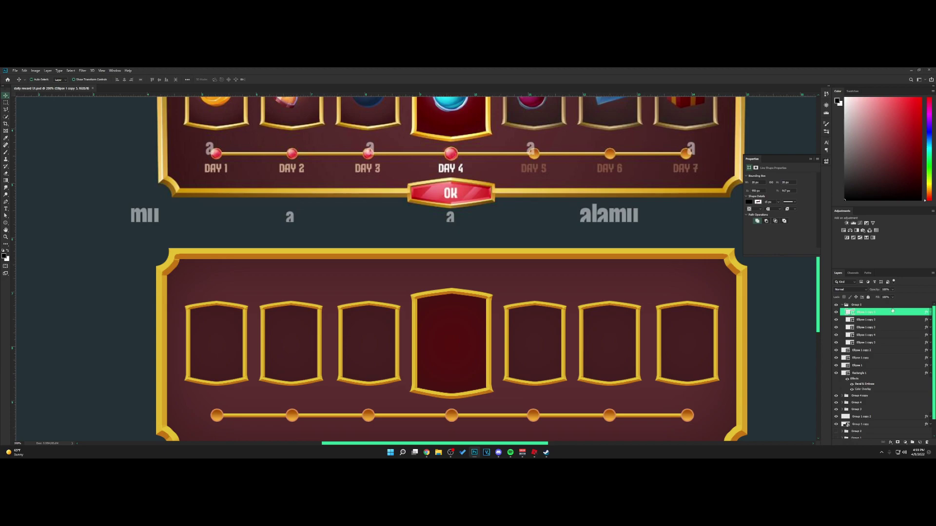
left_click(930, 312)
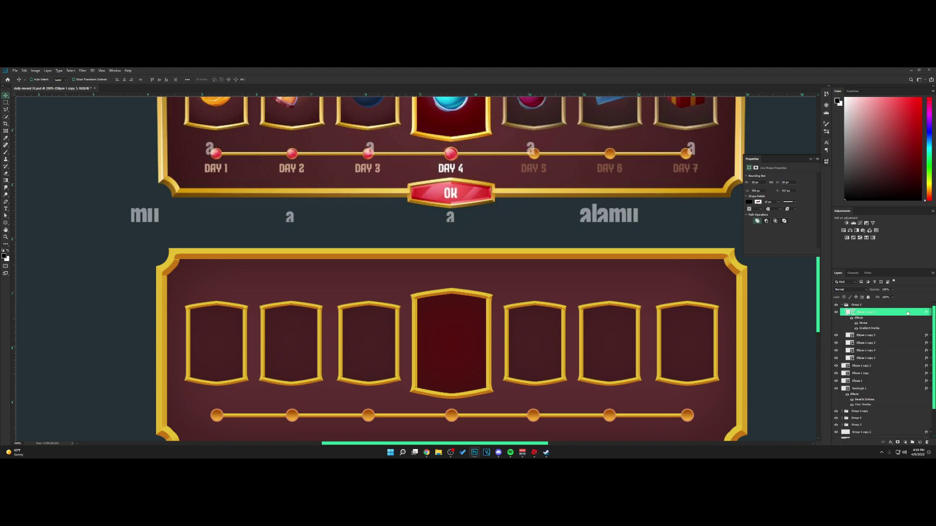
double_click(908, 313)
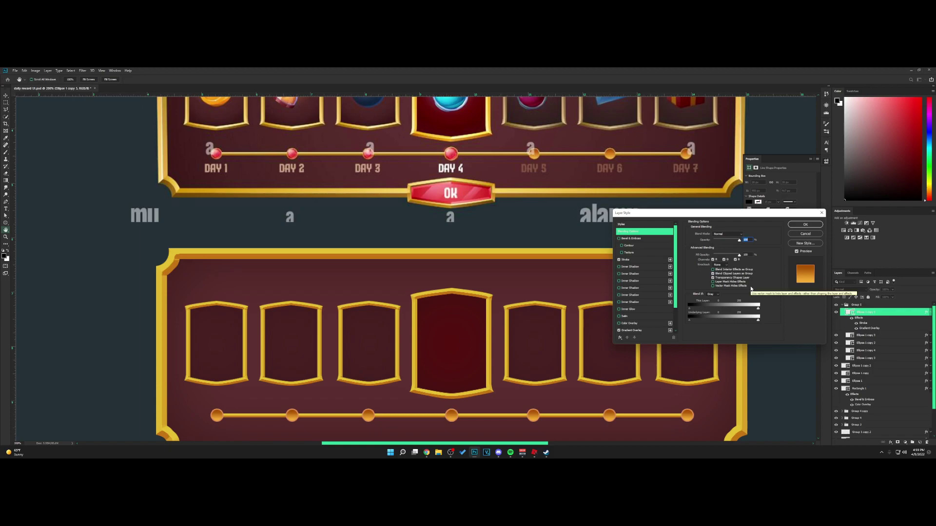
left_click(618, 260)
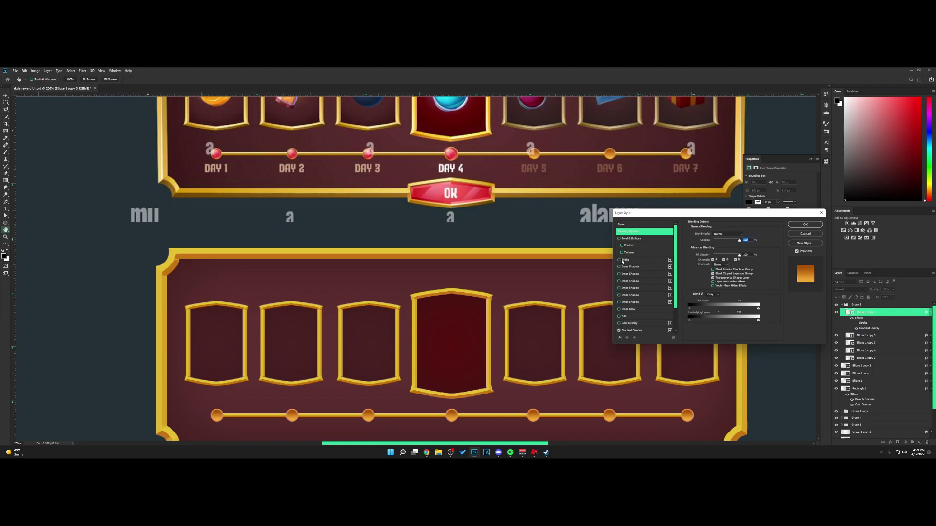
Set the first Gradient Overlay stop of the Day 4 dot copy to the red sampled from the reference's OK button
scroll(649, 272, "down", 1)
scroll(648, 272, "down", 2)
left_click(630, 309)
left_click(724, 246)
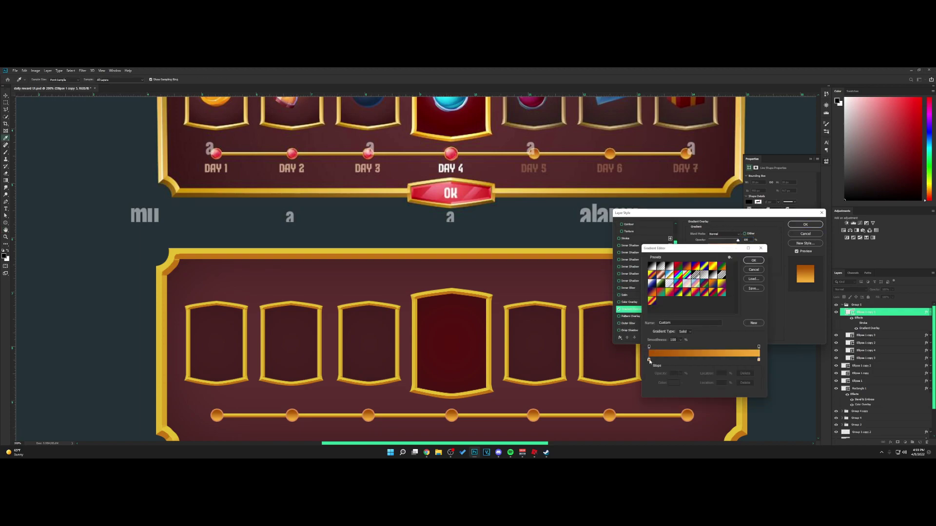
double_click(648, 361)
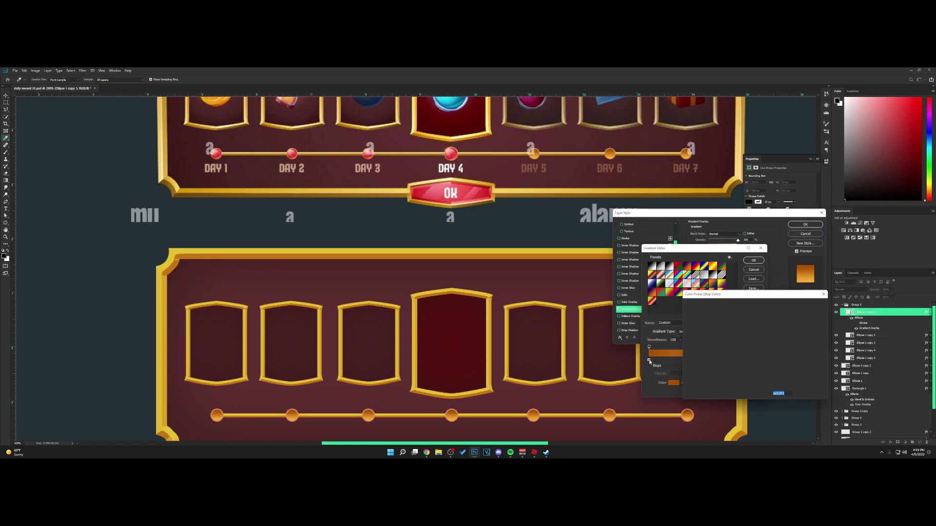
left_click(453, 153)
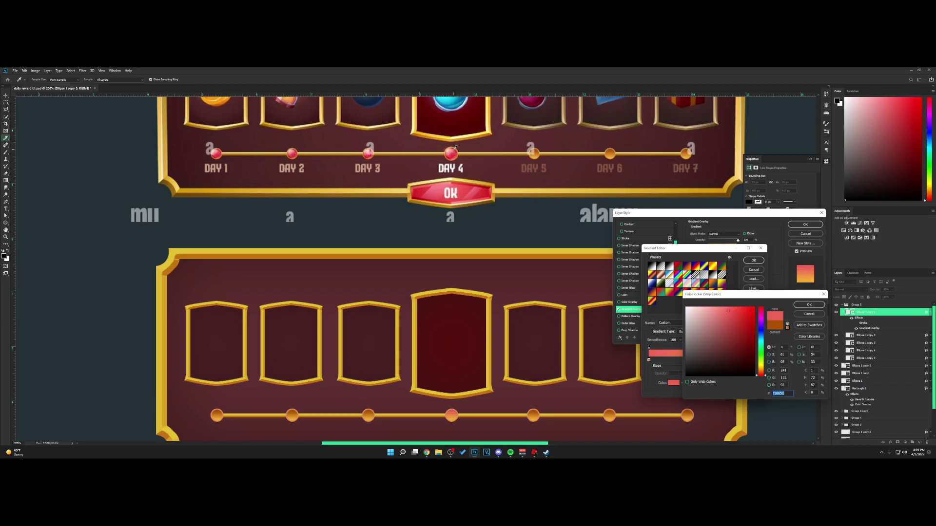
left_click(456, 156)
left_click(456, 152)
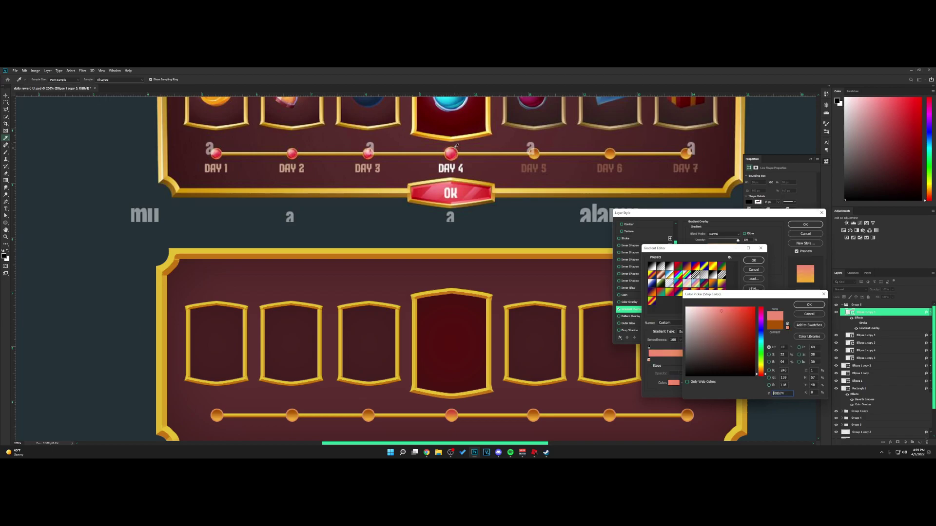
left_click(470, 183)
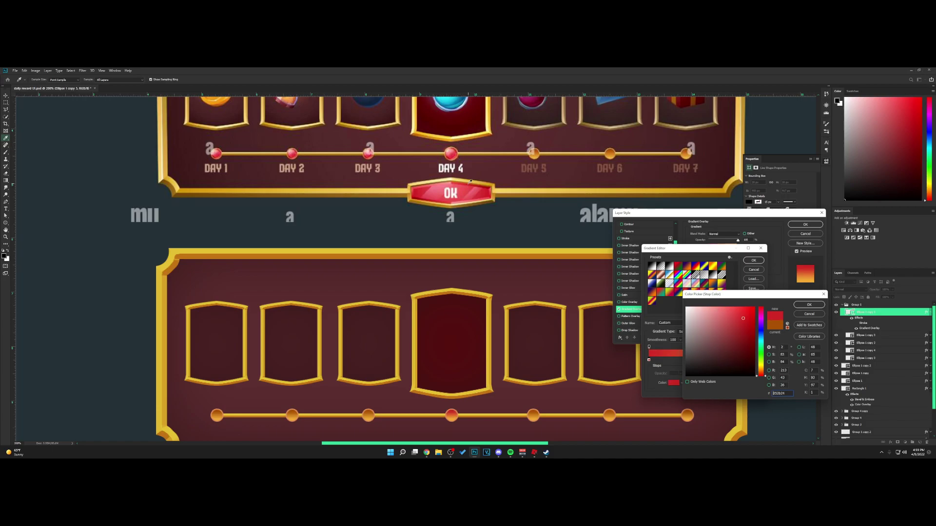
left_click(809, 304)
Set the dot's second gradient stop to a bright saturated red based on the reference's Day 4 dot
double_click(758, 360)
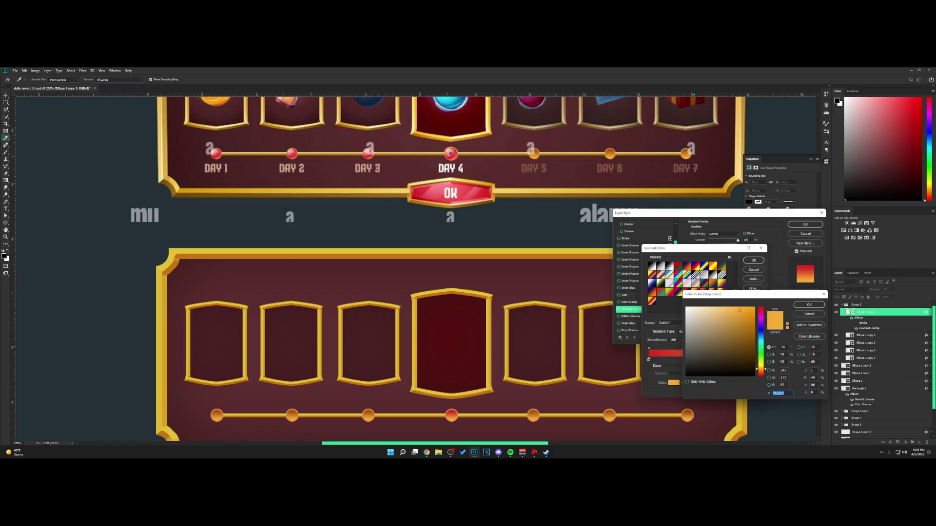
left_click(450, 154)
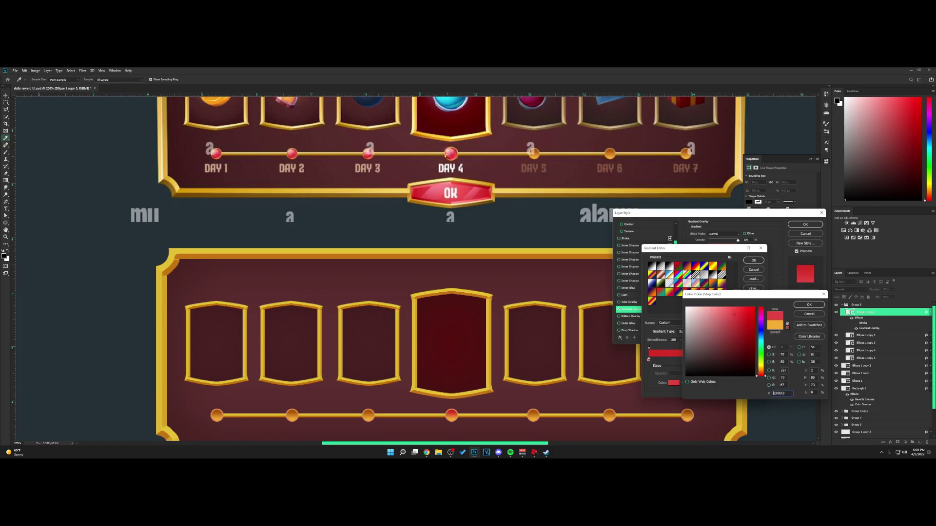
left_click(748, 310)
left_click(813, 306)
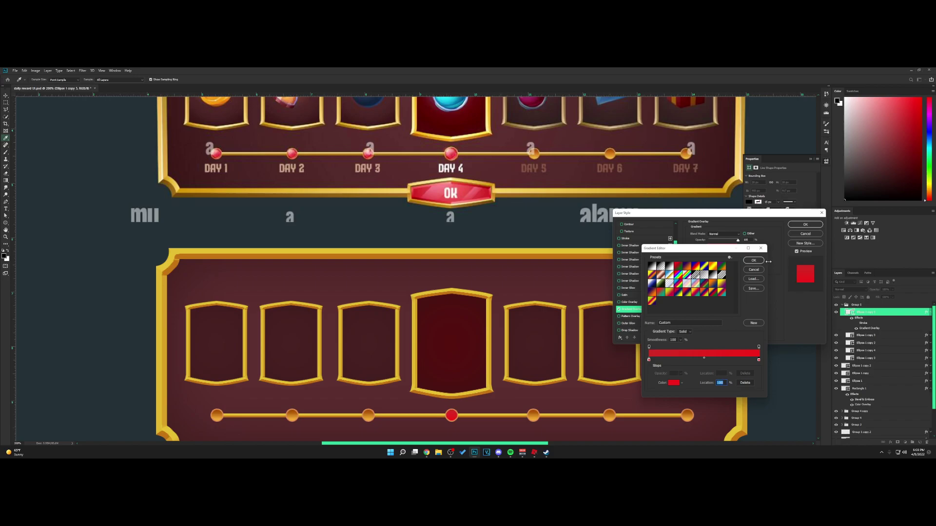
left_click(754, 260)
Add a black Inner Shadow and a smooth Inner Bevel to the red Day 4 dot for a glossy look
left_click(632, 247)
left_click(744, 235)
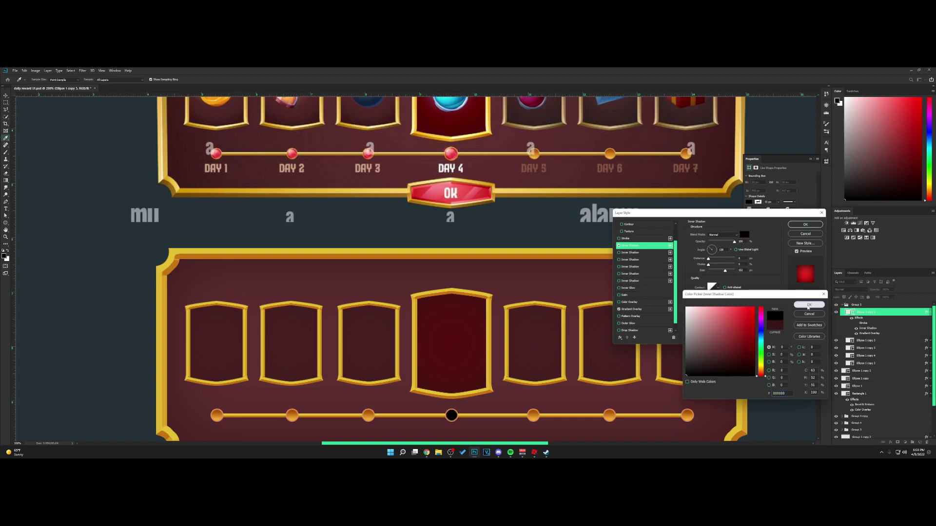
left_click(809, 304)
left_click_drag(723, 272, 712, 271)
left_click(714, 254)
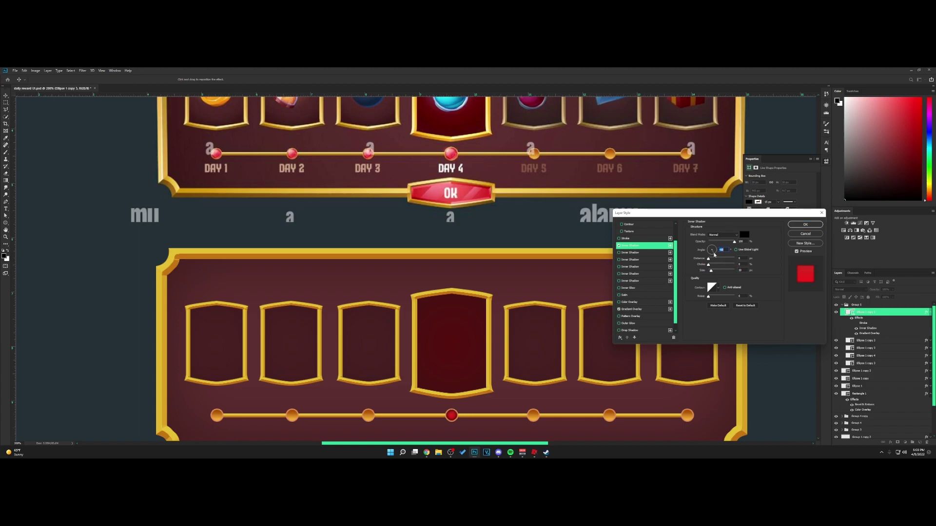
left_click_drag(708, 259, 712, 254)
left_click(714, 250)
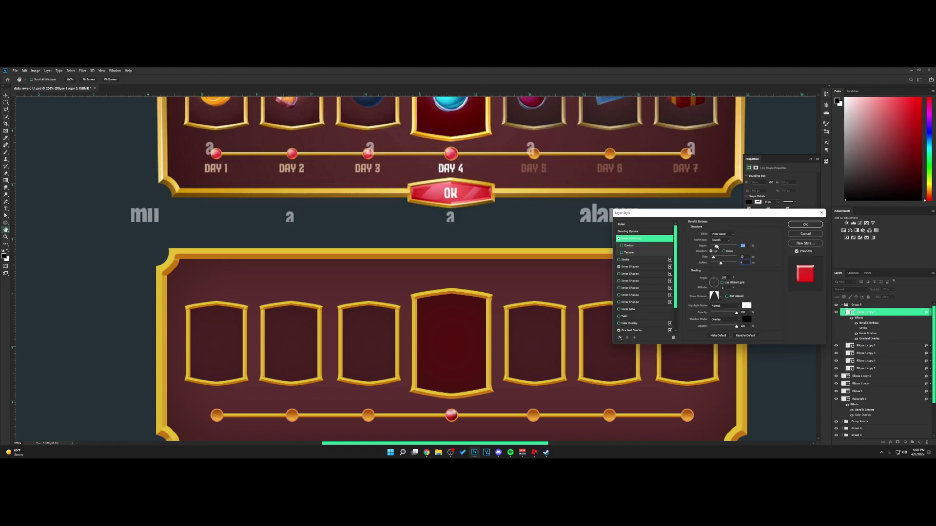
left_click_drag(716, 246, 713, 258)
key("Return")
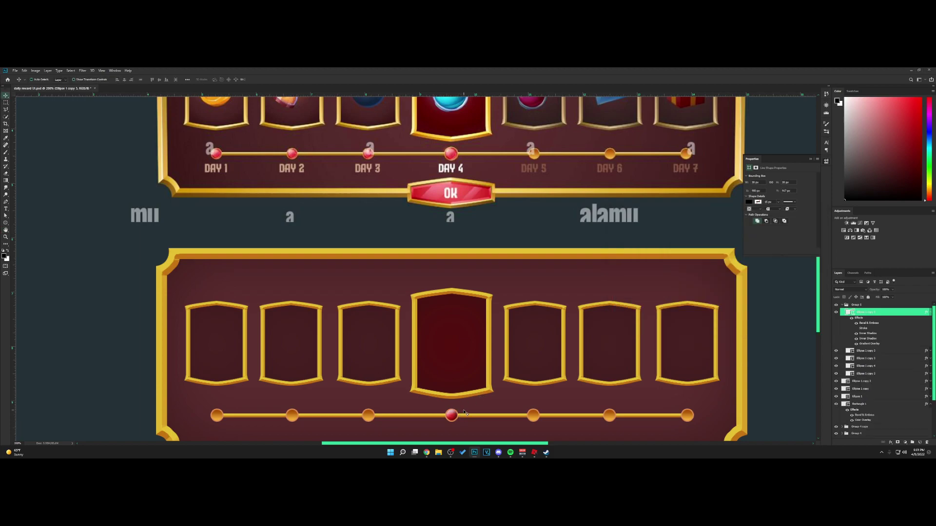
Copy the red dot onto the Day 1, Day 2 and Day 3 positions of the lower timeline, and collapse the dots group
left_click_drag(464, 412, 277, 412)
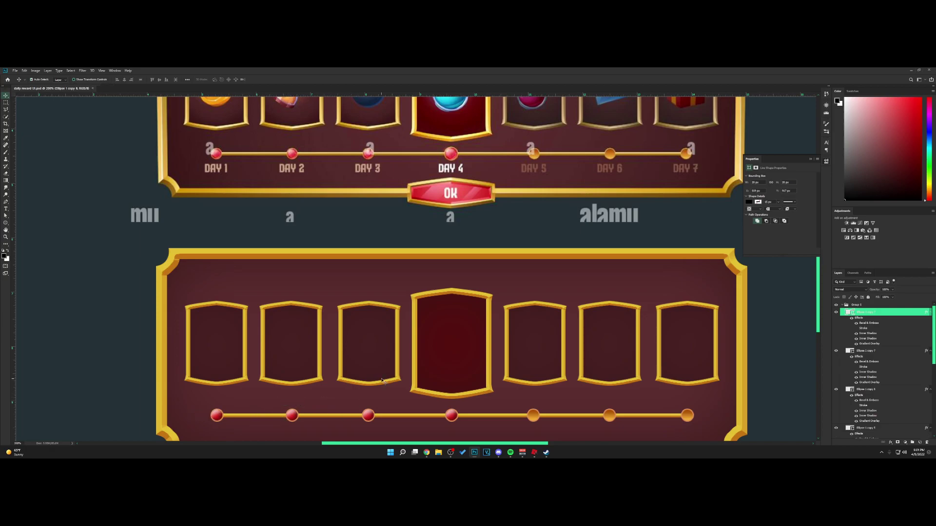
key("ctrl+minus")
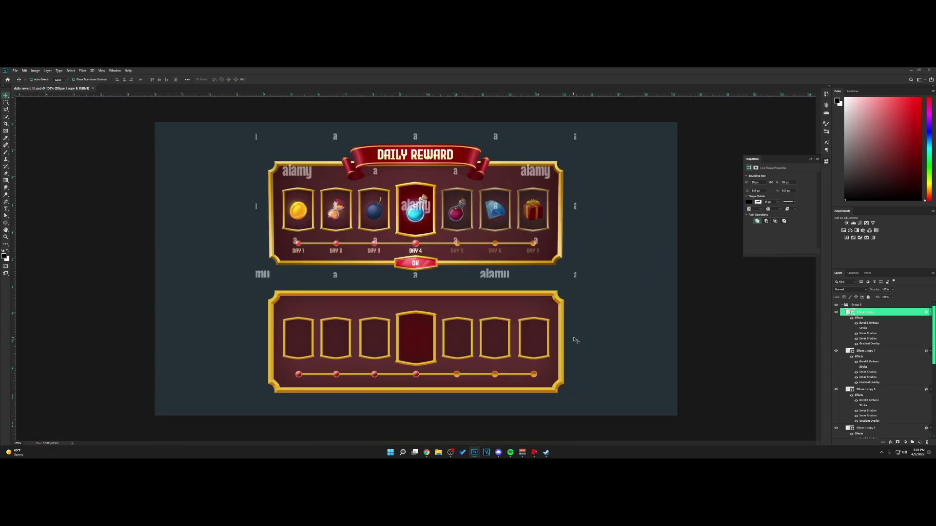
key("ctrl+plus")
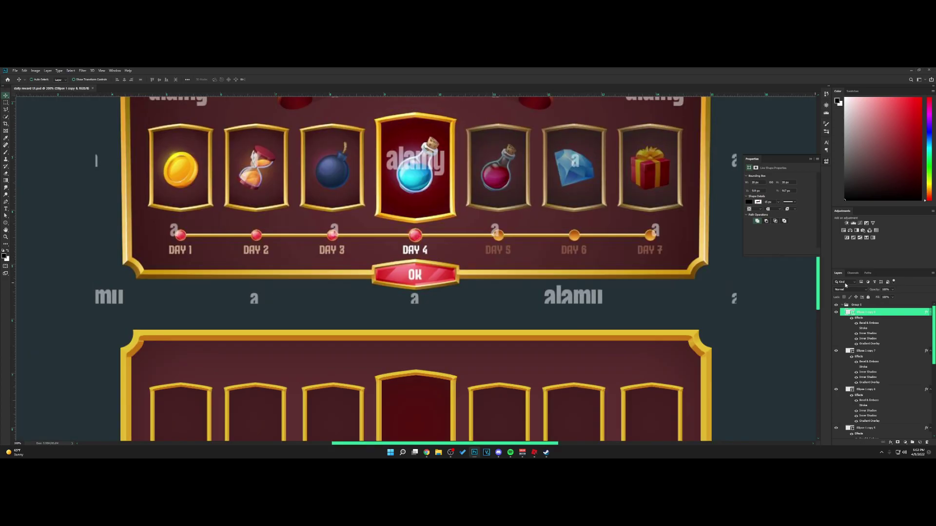
left_click(842, 304)
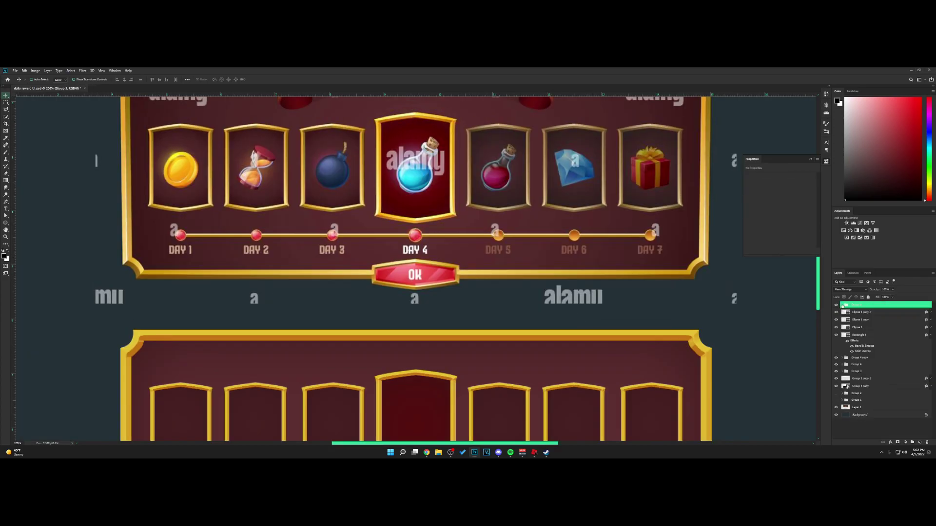
On a new layer, draw the upper-left quarter of the reference's OK button outline with the Pen tool
left_click(920, 442)
key("p")
left_click(371, 266)
left_click(415, 259)
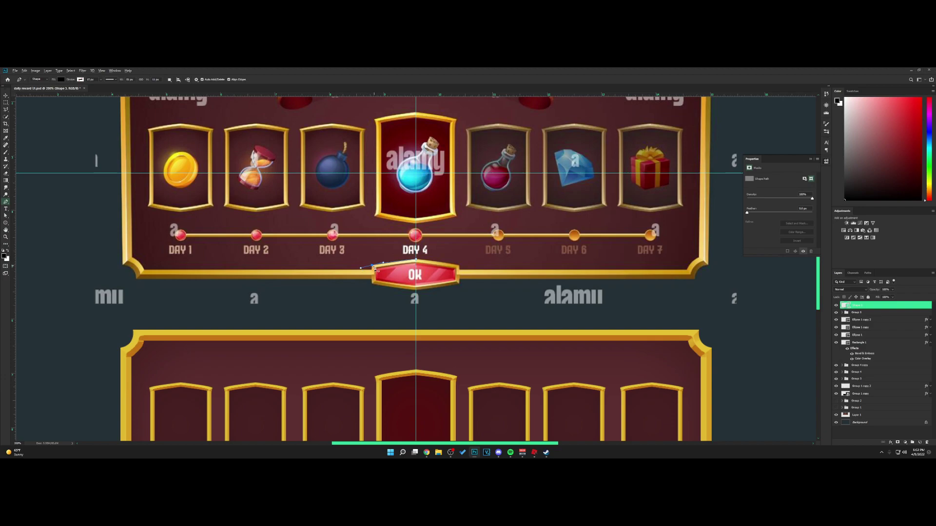
left_click(416, 275)
Duplicate the button's quarter shape, mirror it, and fit the copy against the original to form half of the button
key("ctrl+j")
key("ctrl+t")
right_click(401, 265)
left_click(425, 343)
key("Return")
key("v")
left_click_drag(433, 270, 496, 325)
Duplicate and flip the half-button shapes to complete the hexagonal button, and merge all the pieces into one shape
left_click(856, 312, "shift")
key("ctrl+j")
key("ctrl+t")
key("Return")
left_click(858, 328, "shift")
key("ctrl+e")
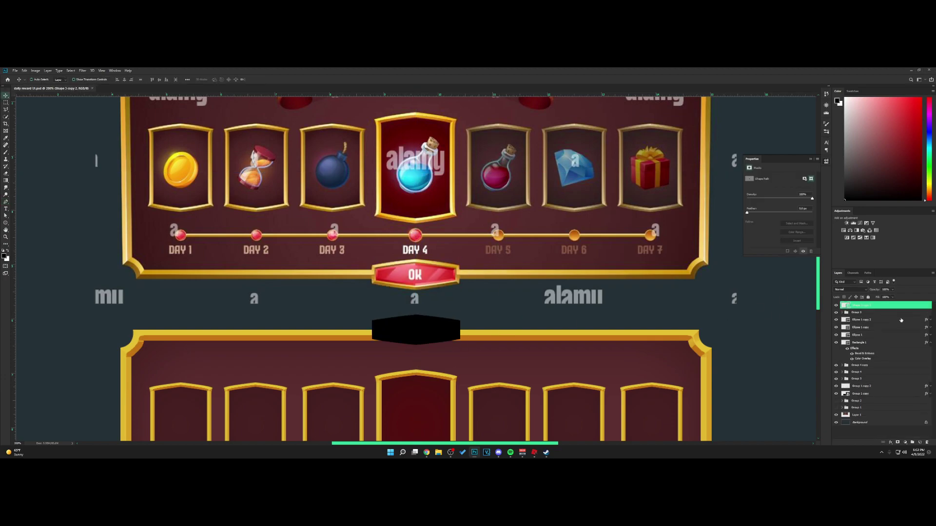
Duplicate the button shape, hide the copy, and fill the original with the red sampled from the reference's OK button
key("ctrl+j")
left_click(836, 306)
left_click(860, 313)
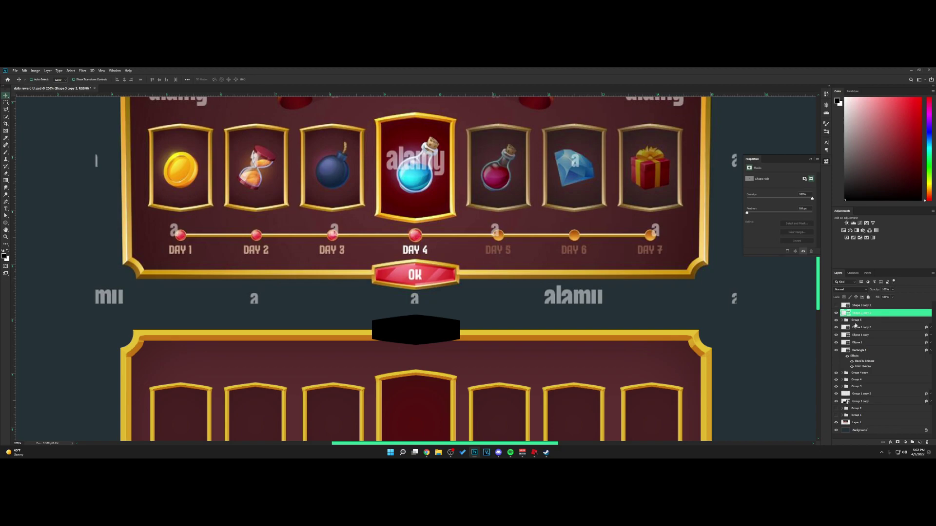
double_click(845, 313)
left_click(438, 278)
left_click(811, 306)
Add a Bevel & Emboss to the red button shape, adjusting its depth, size, angle, blend mode, and highlight and shadow opacity
double_click(884, 313)
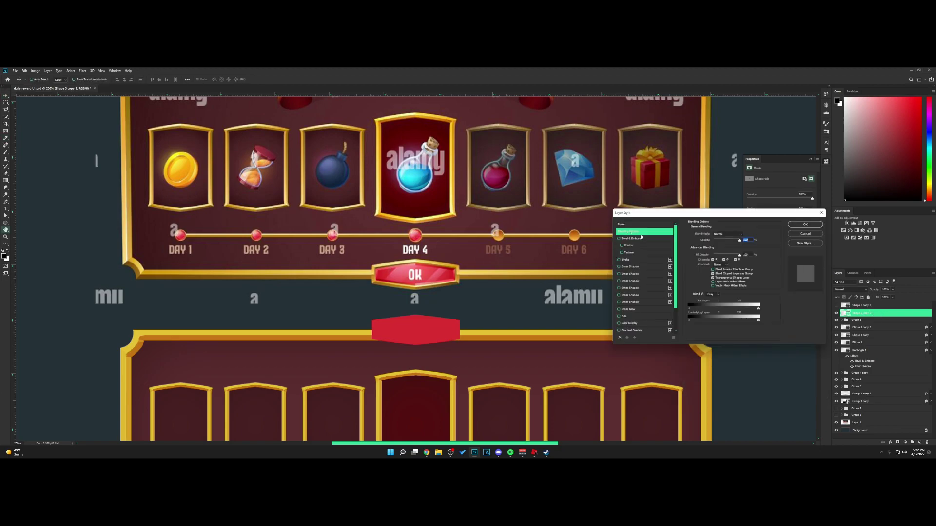
left_click(630, 238)
left_click_drag(710, 257, 711, 258)
left_click_drag(712, 246, 726, 246)
mouse_move(712, 280)
left_mouse_down()
mouse_move(715, 288)
mouse_move(714, 278)
left_mouse_up()
left_click(725, 306)
left_click(726, 372)
left_click_drag(730, 312, 737, 312)
left_click_drag(730, 326, 739, 326)
left_click_drag(713, 285, 710, 283)
left_click(805, 224)
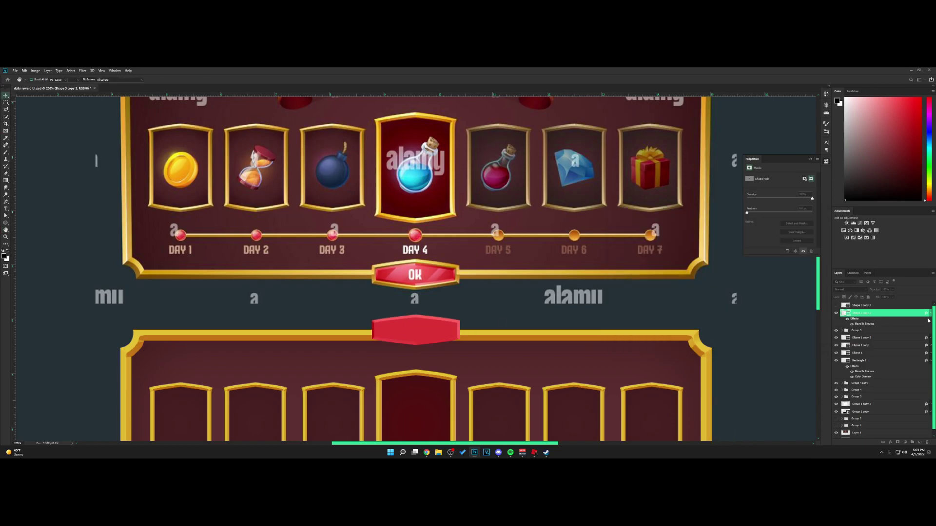
On a new layer above the red button, draw a long thin white rectangle and duplicate it slightly below
left_click(919, 442)
left_click(6, 223)
left_click(8, 251)
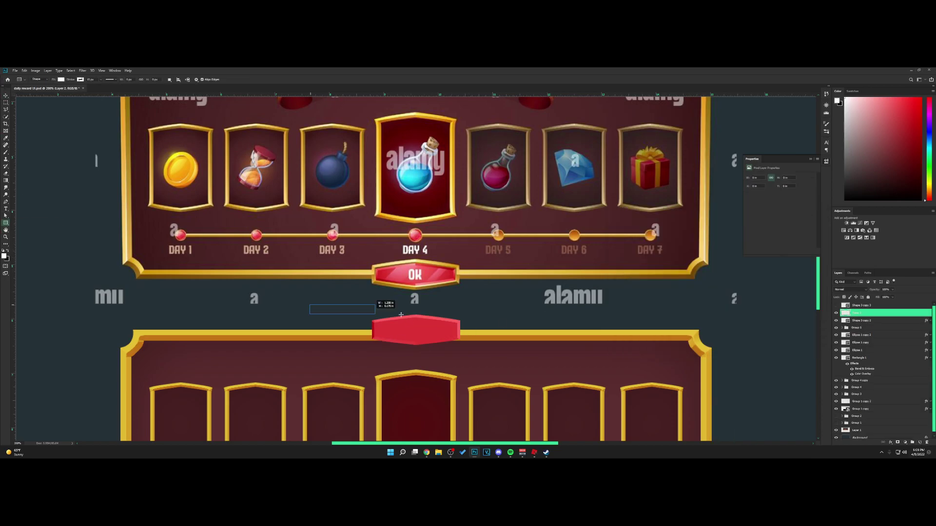
left_click_drag(310, 305, 538, 320)
key("v")
left_click_drag(475, 315, 475, 334, "alt")
Merge the white strips into one layer and rotate them diagonally across the red button as shine streaks
left_click(877, 320, "shift")
key("ctrl+e")
right_click(878, 312)
left_click(881, 188)
left_click_drag(531, 311, 441, 253)
key("ctrl+t")
left_click_drag(434, 329, 449, 339)
key("Return")
Change the shine streaks' blend mode and erase their unwanted parts on the button with a smaller eraser brush
left_click(850, 289)
left_click(847, 355)
key("e")
left_click(410, 312)
key("Return")
key("bracketleft")
key("bracketleft")
key("bracketleft")
key("bracketleft")
mouse_move(410, 313)
left_mouse_down()
mouse_move(361, 349)
mouse_move(401, 307)
mouse_move(412, 333)
left_mouse_up()
key("v")
left_click_drag(482, 326, 431, 324)
Show the hidden button copy, contract a selection of its shape, and delete the inside to leave a thin outline
left_click(857, 321, "ctrl")
left_click(836, 305)
left_click(847, 306)
key("ctrl+g")
key("ctrl+e")
left_click(846, 305, "ctrl")
left_click(70, 71)
left_click(135, 161)
key("Return")
key("Delete")
Copy the gold border's layer style and paste it onto the button's outline
left_click(862, 409)
right_click(865, 410)
left_click(877, 305)
right_click(867, 306)
left_click(877, 208)
Group the button layers, move the button to the centre of the lower panel's bottom edge, and save the document
key("ctrl+minus")
left_click(867, 328, "ctrl")
left_click(867, 336, "ctrl")
left_click(866, 345, "ctrl")
key("ctrl+g")
left_click_drag(478, 284, 478, 383)
key("ctrl+s")
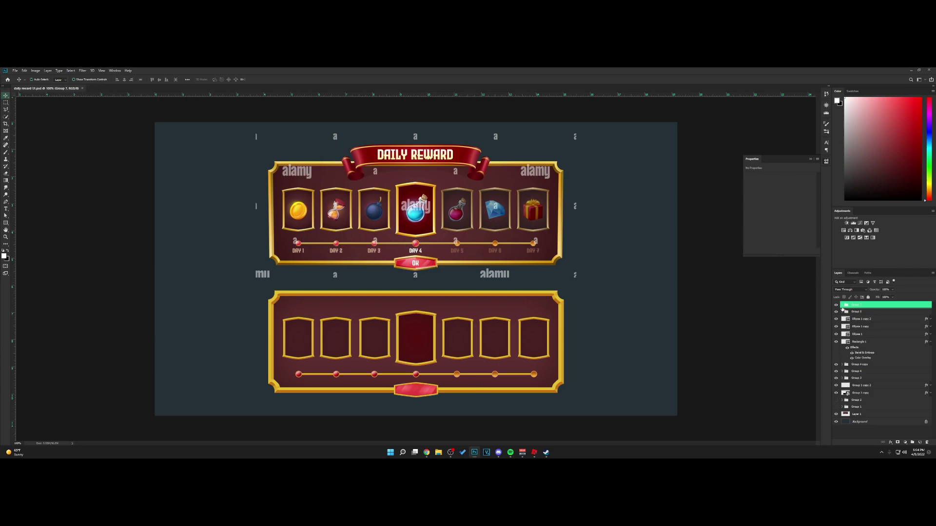
Group all recreated panel layers, hide the reference image layer, and move the panel up to the middle of the canvas
left_click(863, 393, "shift")
key("ctrl+g")
left_click(836, 326)
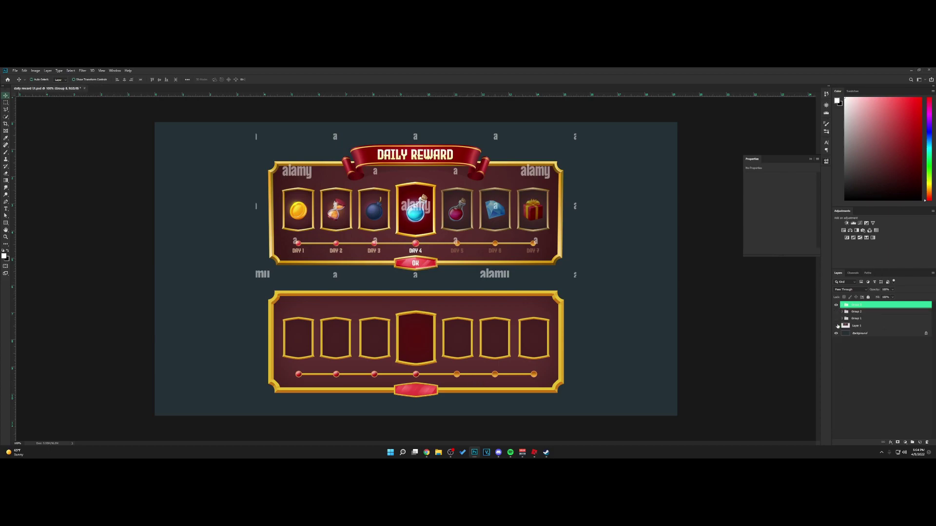
left_click_drag(514, 387, 518, 316)
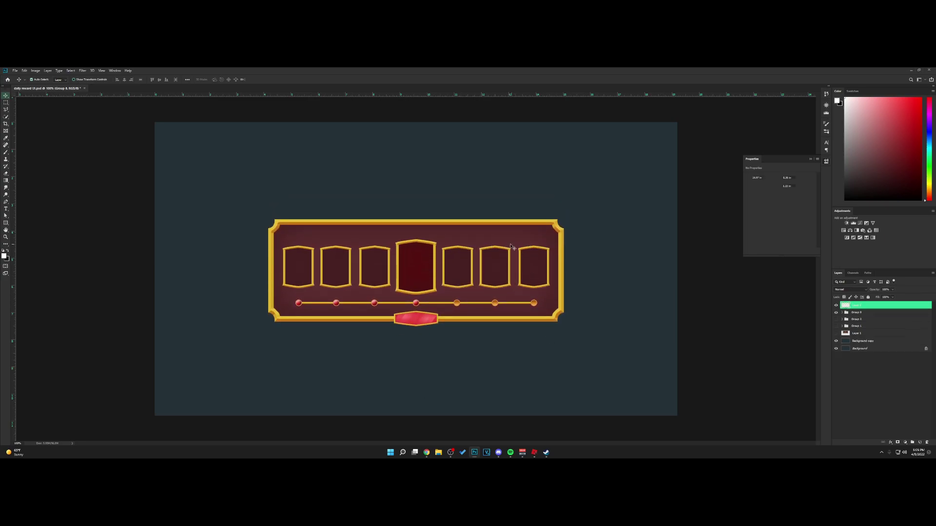
Paste the red ribbon banner image over the panel and scale it down to fit inside the canvas
key("ctrl+v")
left_click_drag(543, 259, 447, 255)
key("ctrl+t")
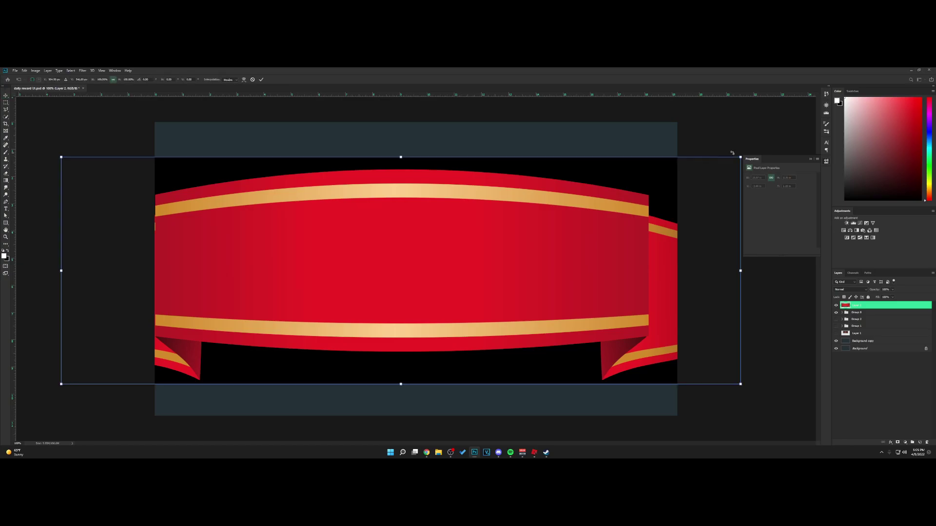
mouse_move(742, 157)
left_mouse_down()
mouse_move(628, 168)
mouse_move(776, 175)
mouse_move(591, 207)
left_mouse_up()
key("Return")
Erase the ribbon image's black background and fit the ribbon at a smaller size over the panel's top edge
key("e")
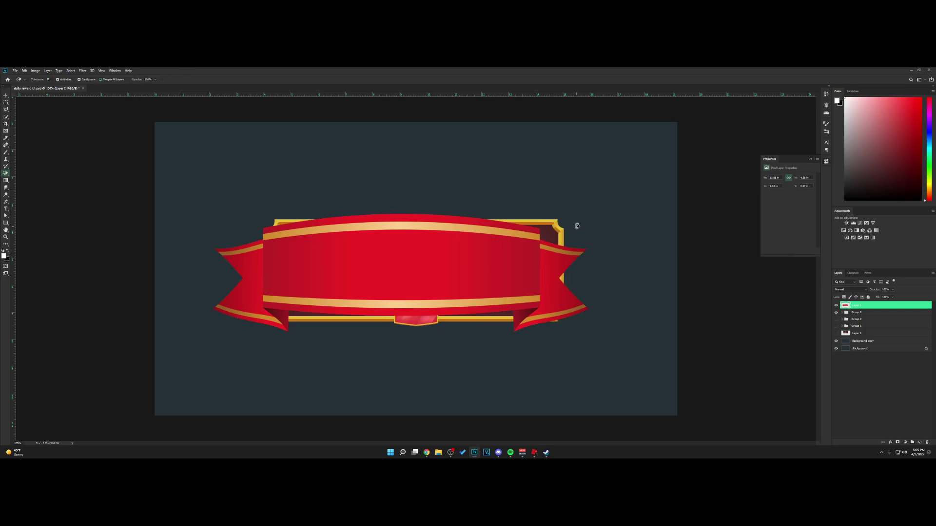
left_click_drag(574, 227, 487, 174)
key("ctrl+t")
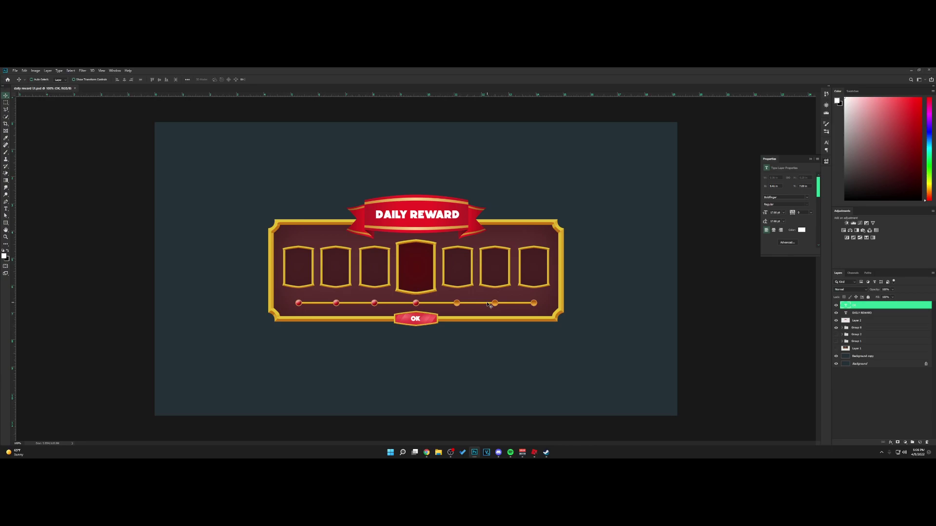